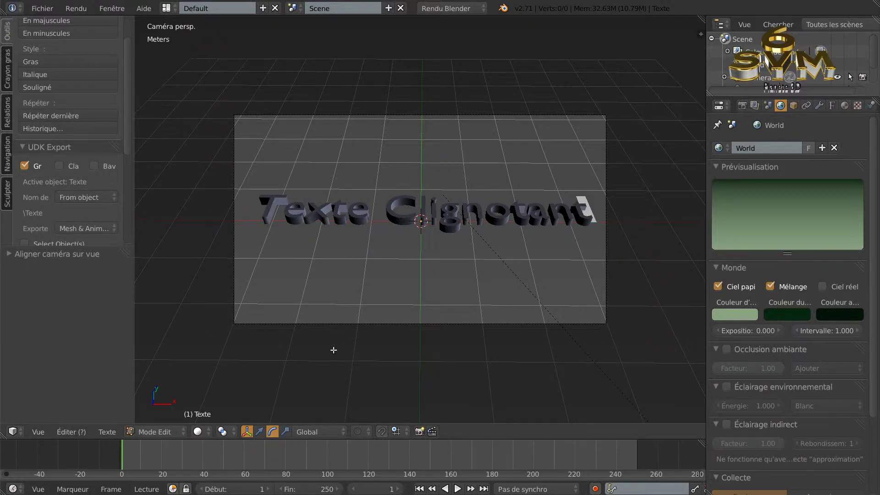
Leave text editing and convert the "Texte Clignotant" text object to a mesh.
key("Tab")
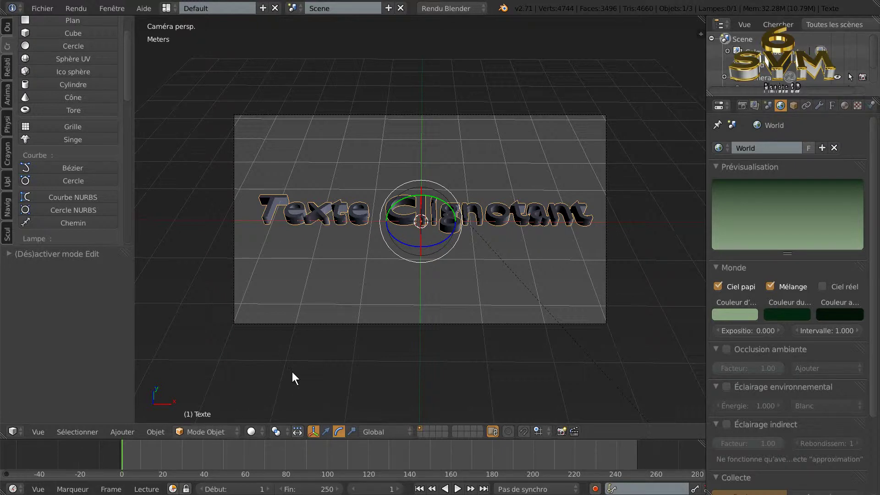
key("alt+c")
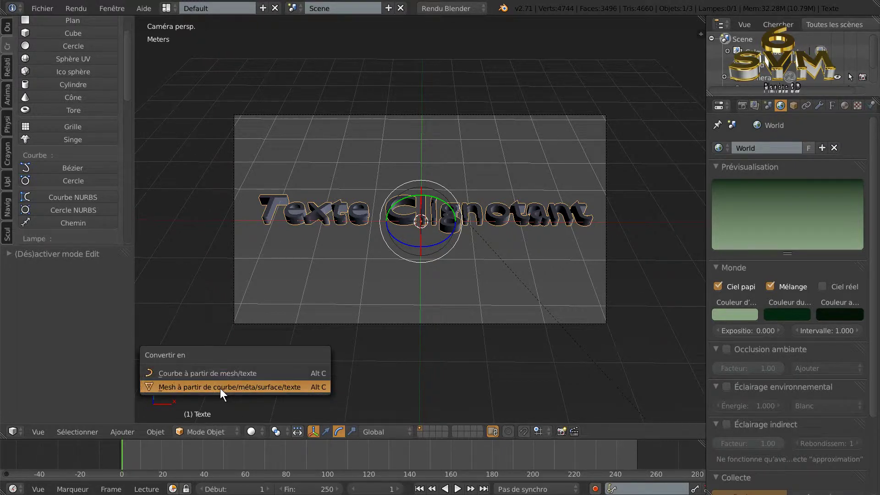
left_click(202, 387)
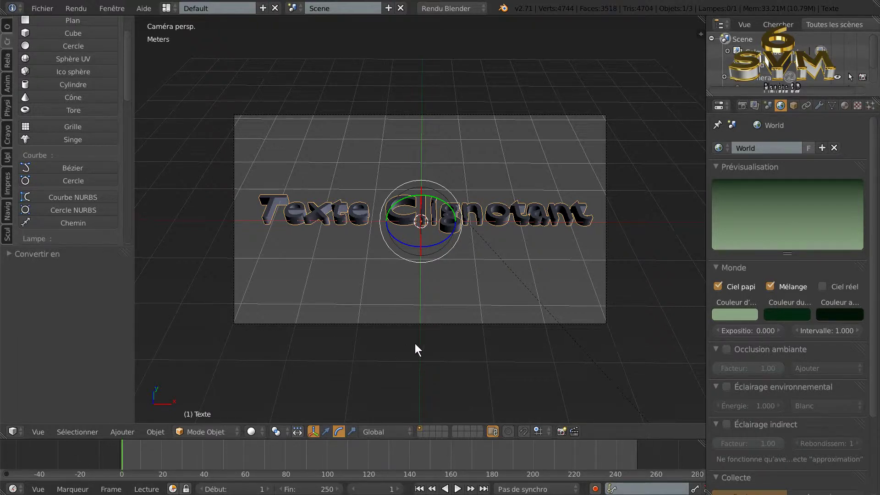
Select the whole text mesh in Edit Mode and remove its duplicate vertices.
key("Tab")
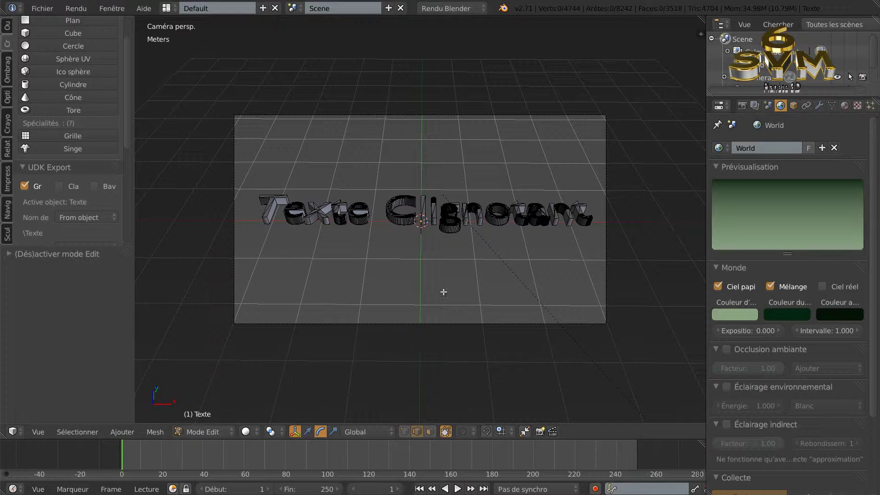
key("a")
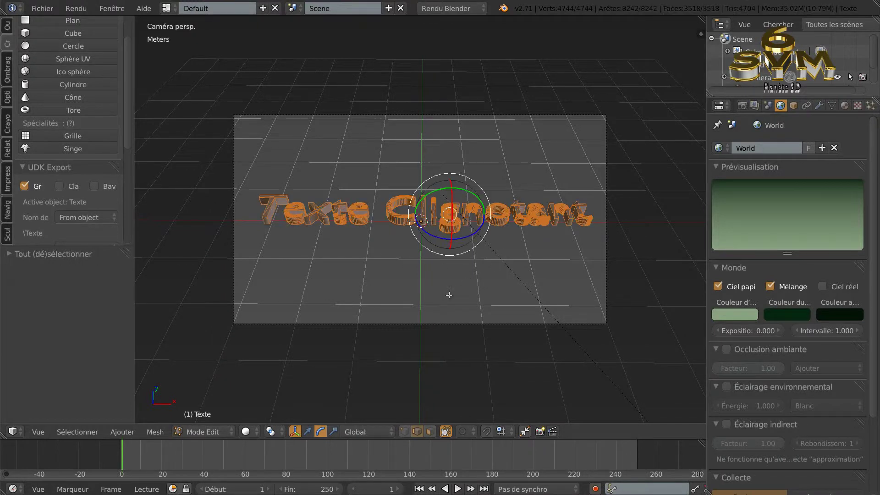
scroll(129, 92, "up", 2)
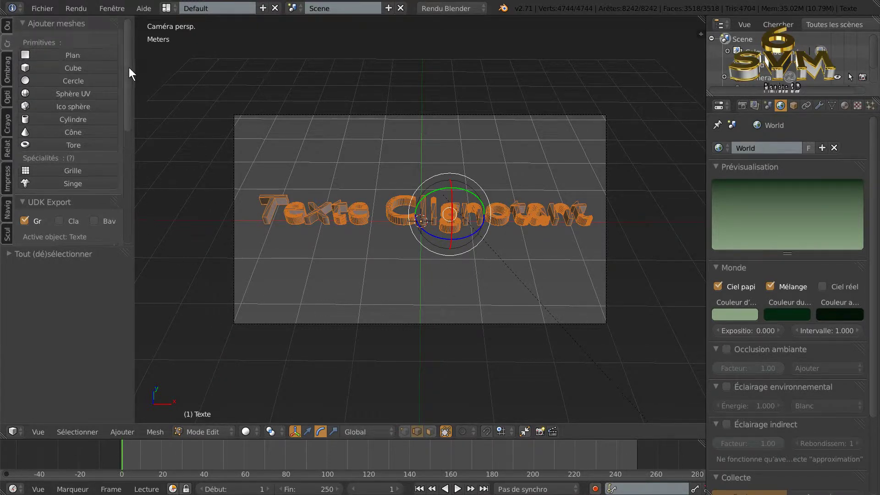
left_click(6, 27)
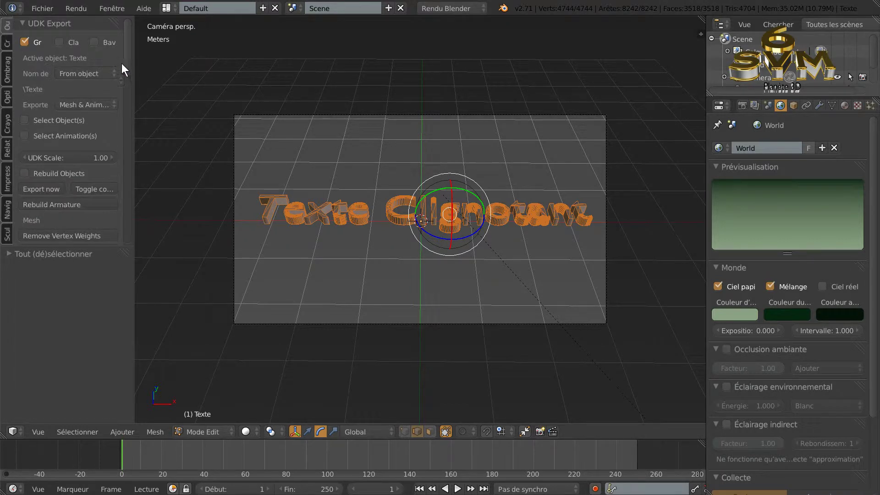
left_click_drag(125, 60, 131, 224)
left_click(45, 190)
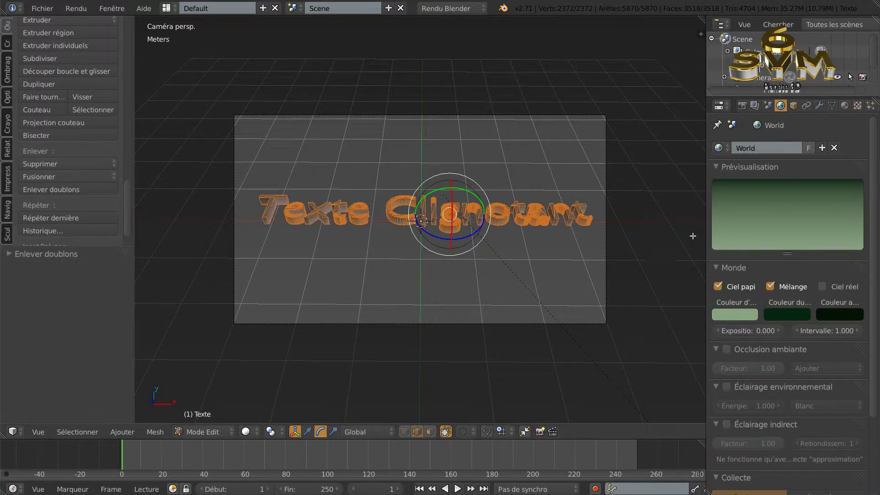
Widen the viewport and set up face selection on the fully deselected text mesh, in front view and wireframe.
scroll(618, 288, "up", 2)
scroll(610, 290, "down", 2)
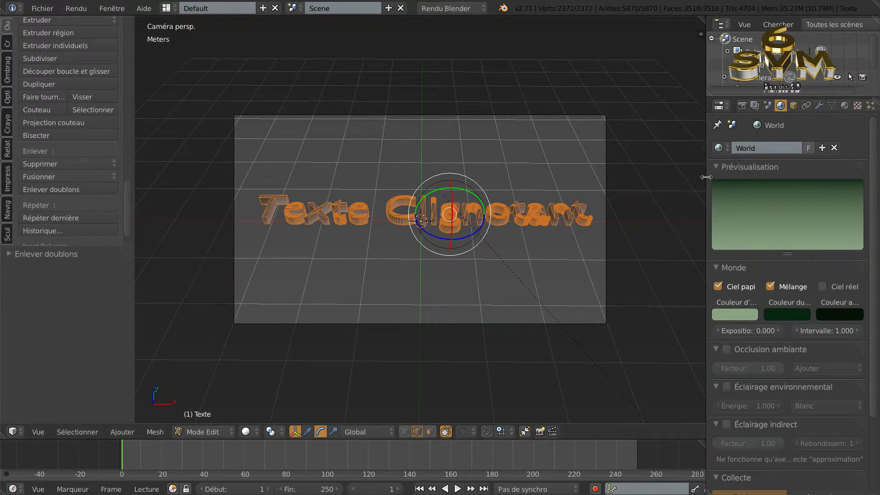
left_click_drag(707, 177, 751, 180)
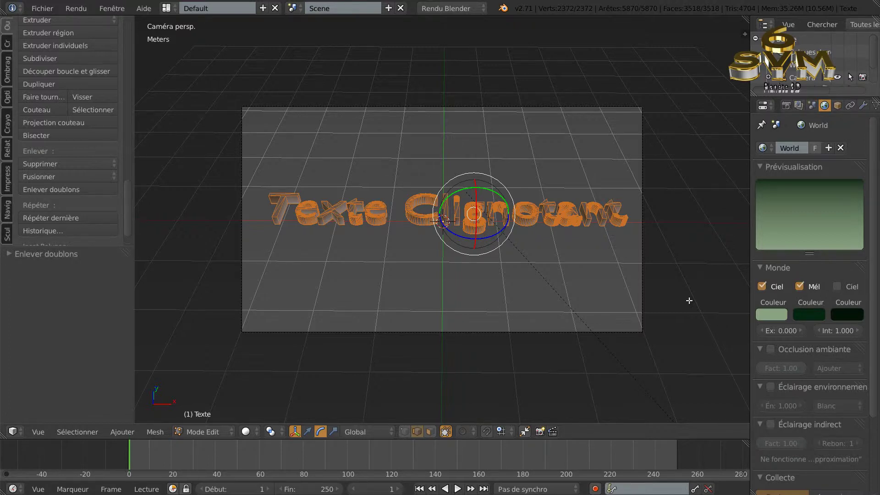
key("KP_1")
scroll(676, 301, "up", 3)
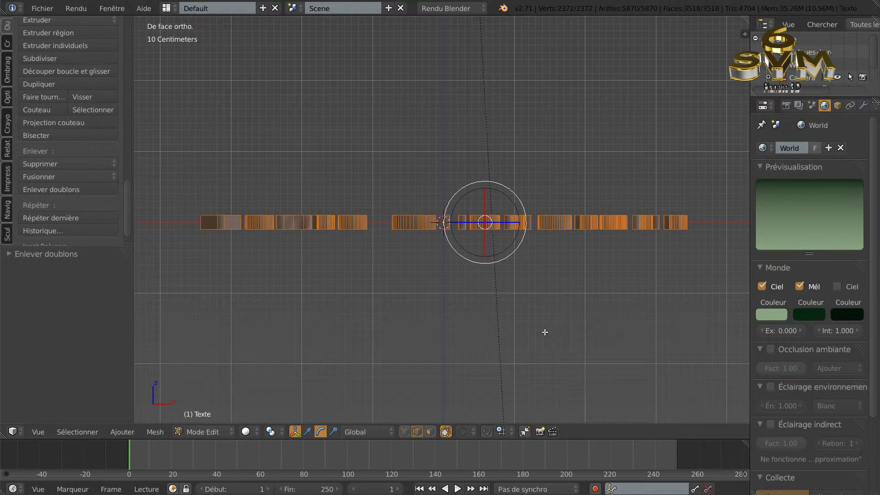
key("a")
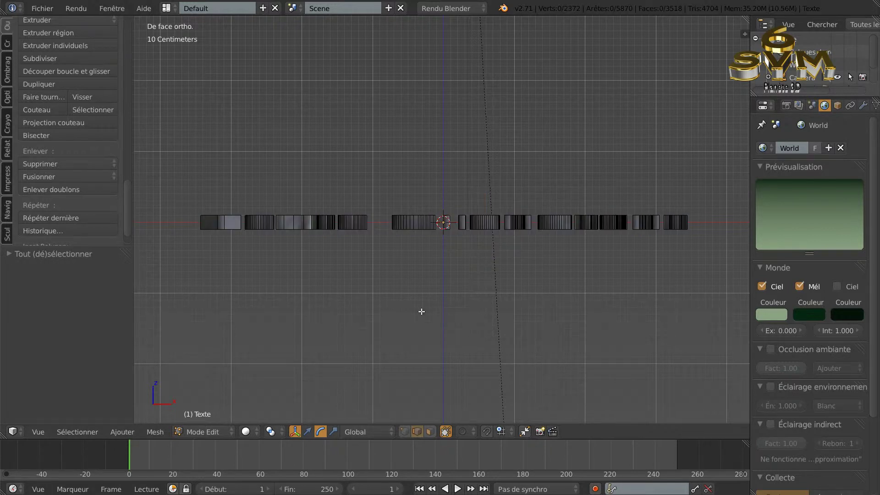
key("z")
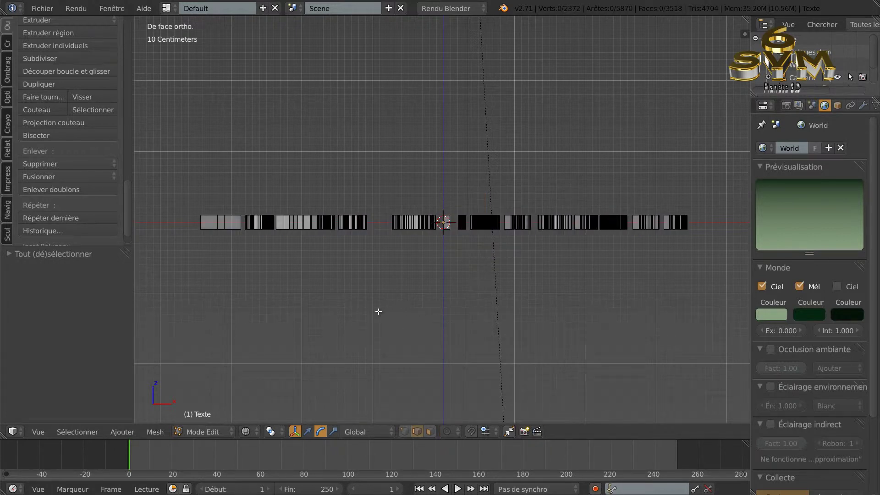
left_click(429, 431)
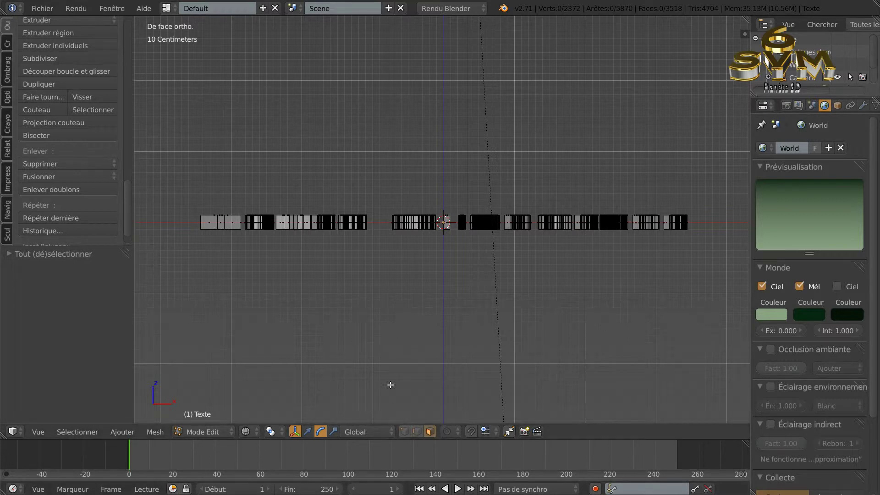
Box-select the side faces along the text's full length and invert the selection to get the front and back faces.
key("b")
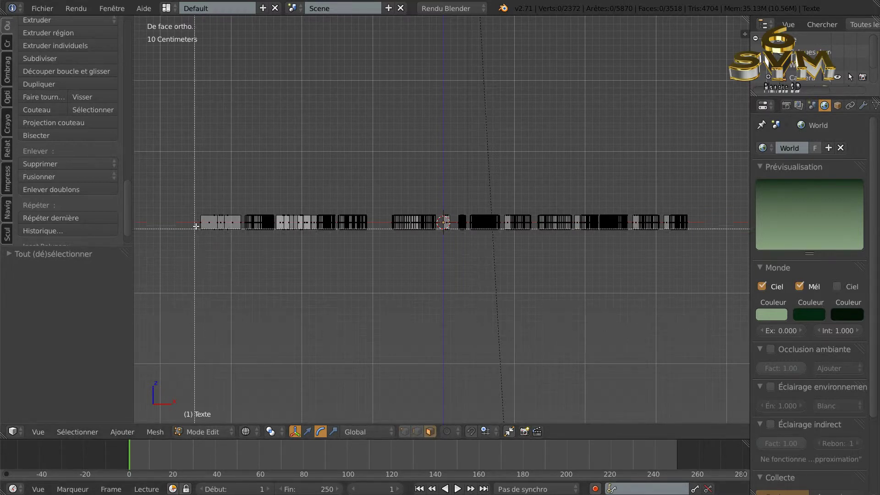
left_click_drag(195, 220, 712, 226)
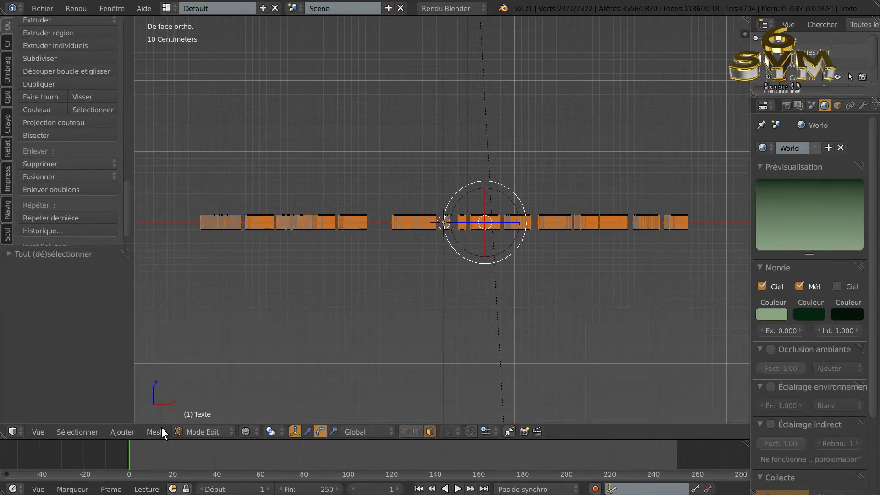
left_click(76, 432)
left_click(77, 373)
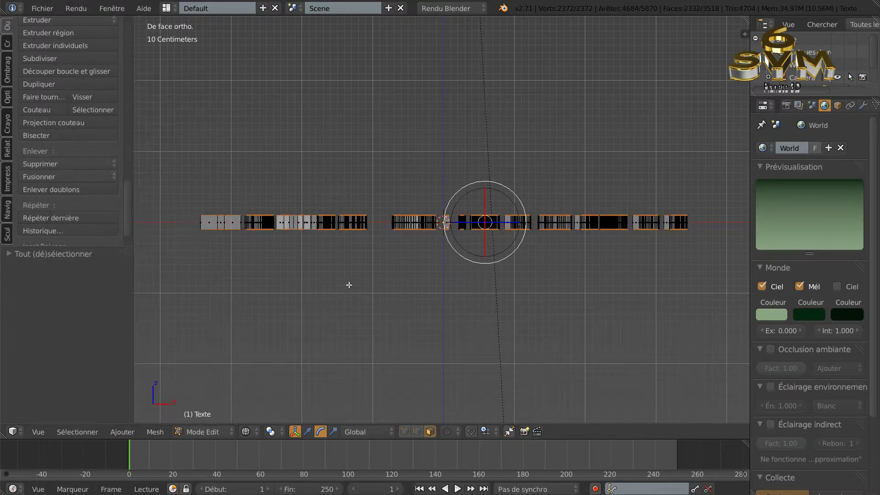
middle_click_drag(381, 287, 381, 326)
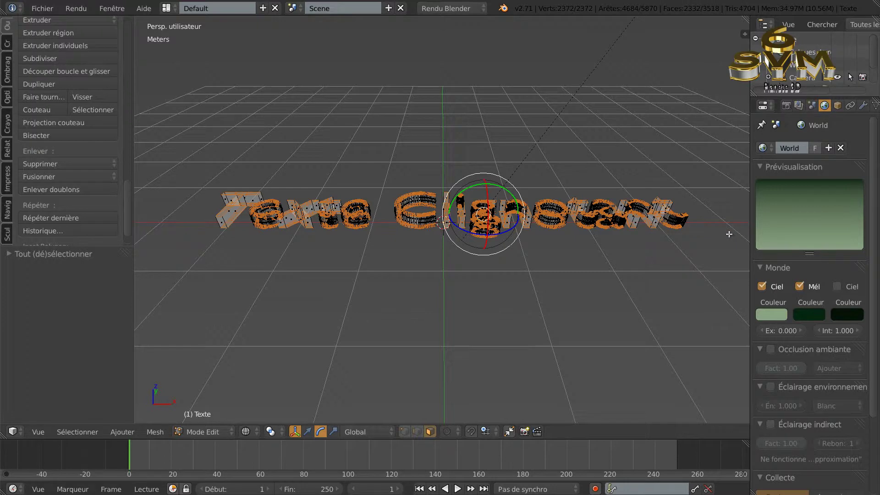
Add a new material to the text and make it shadeless (Sans ombrage).
left_click_drag(749, 265, 677, 268)
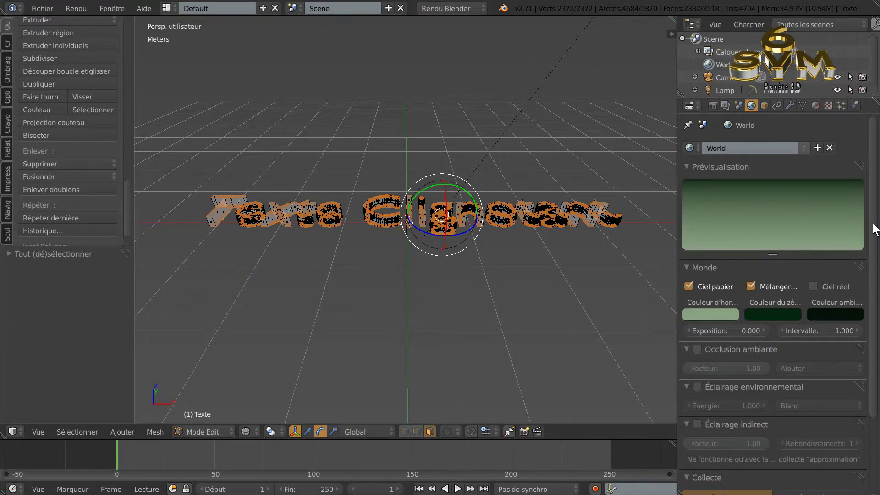
left_click(815, 106)
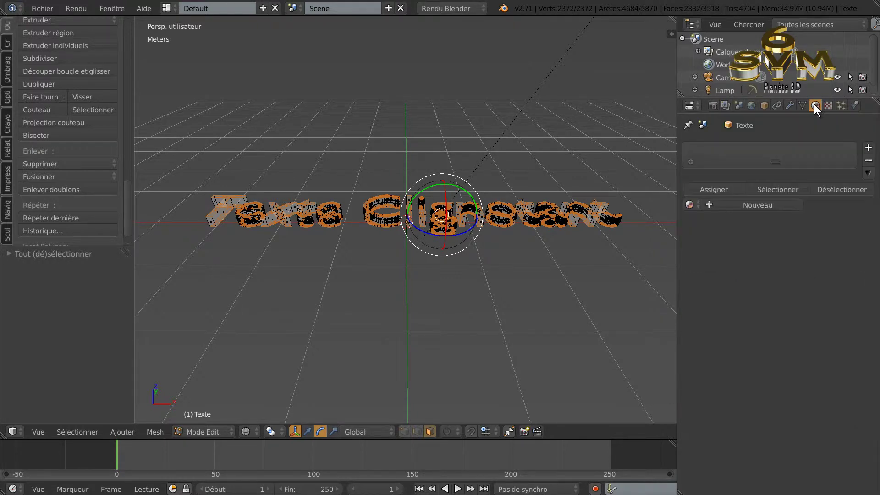
left_click(759, 206)
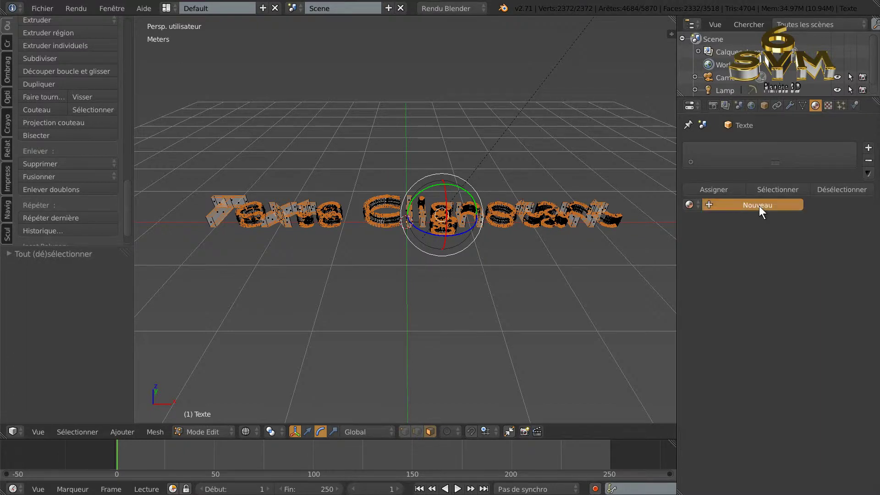
scroll(867, 266, "down", 8)
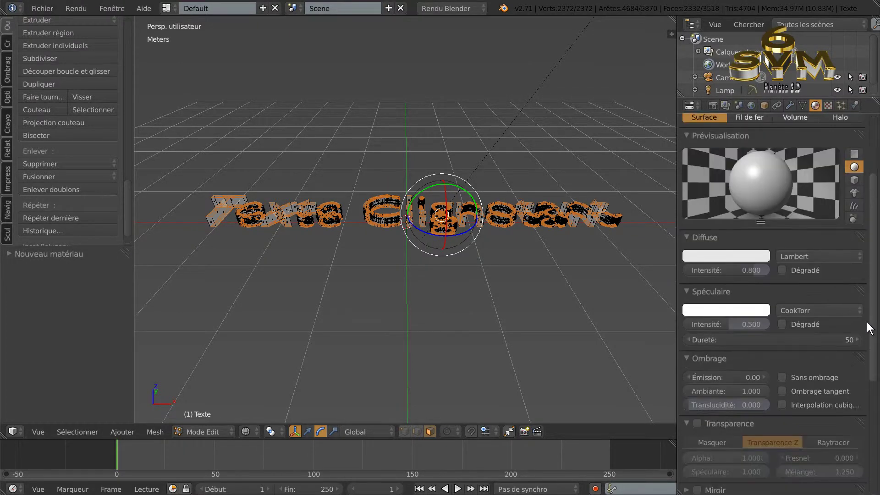
left_click(783, 324)
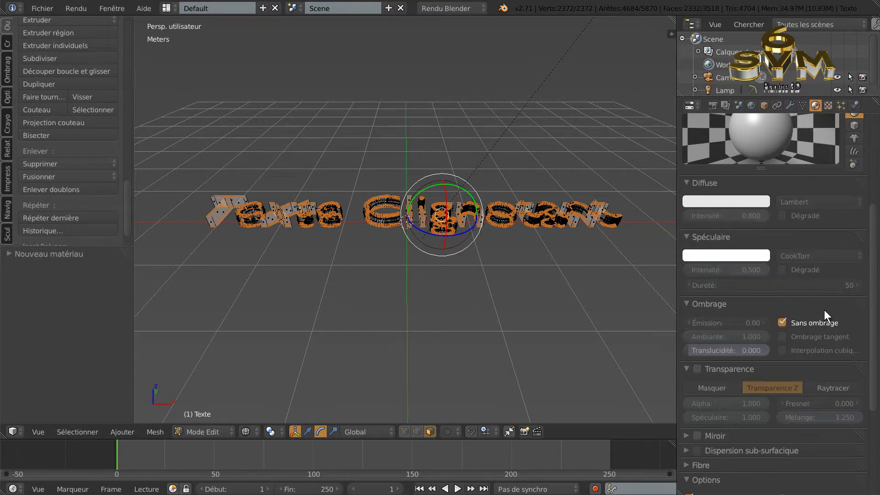
scroll(861, 238, "up", 6)
scroll(851, 191, "up", 2)
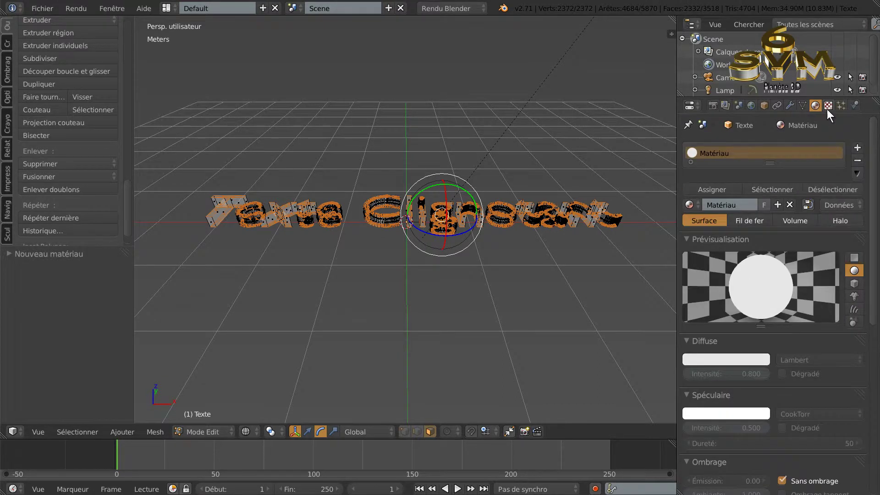
Add a new texture to the text's material and set its type to Image ou vidéo.
left_click(829, 105)
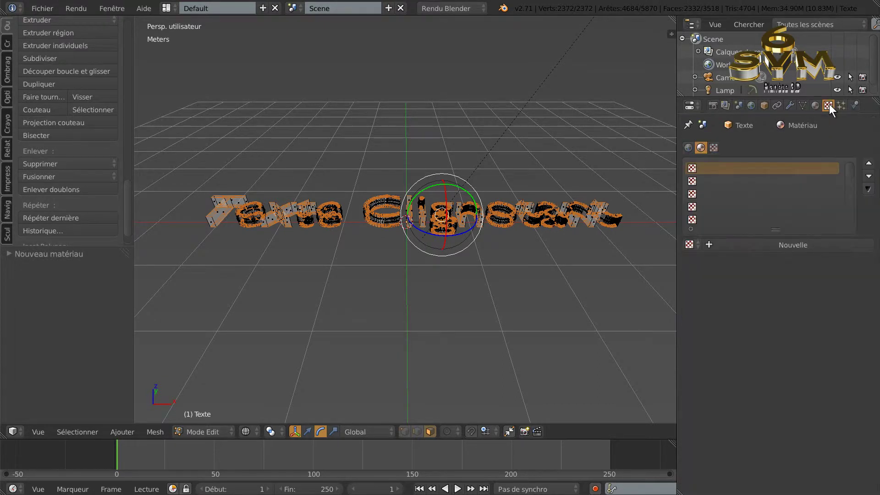
left_click(781, 246)
scroll(874, 265, "down", 2)
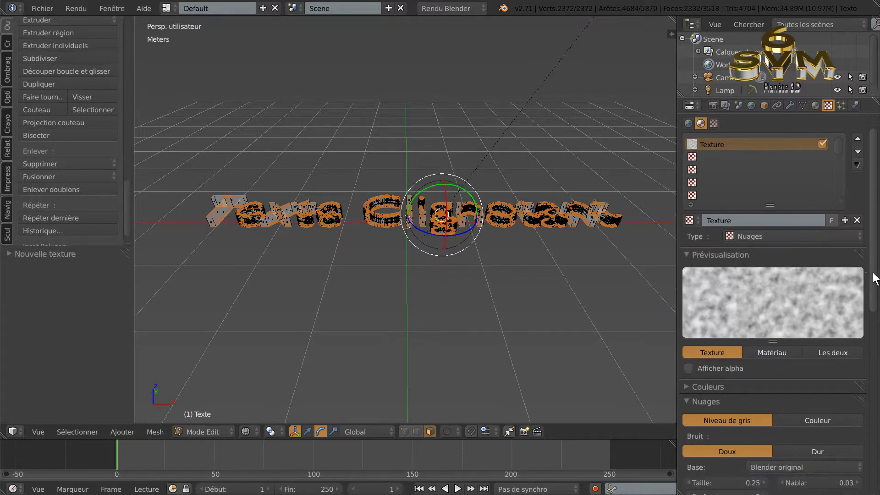
left_click(775, 234)
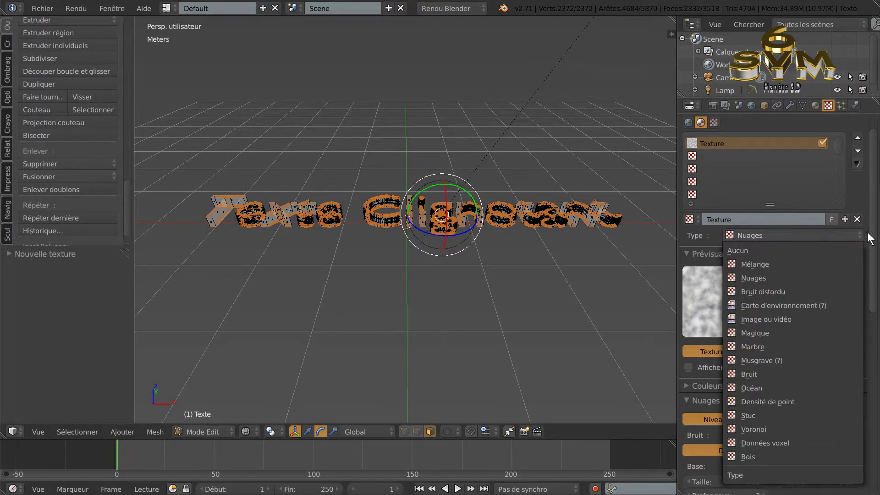
scroll(864, 245, "down", 3)
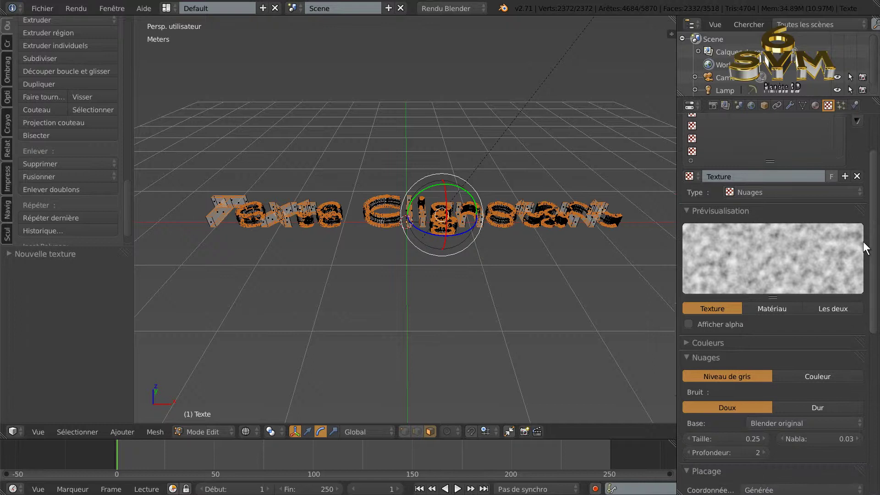
left_click(782, 194)
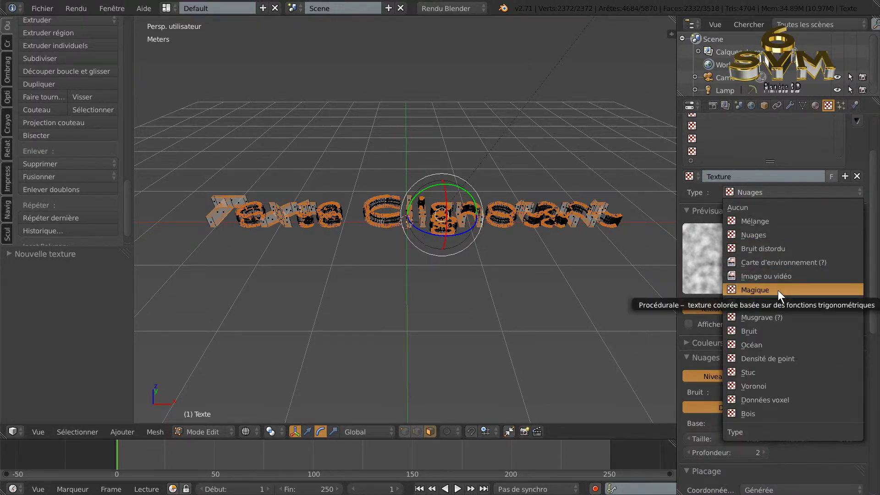
left_click(775, 277)
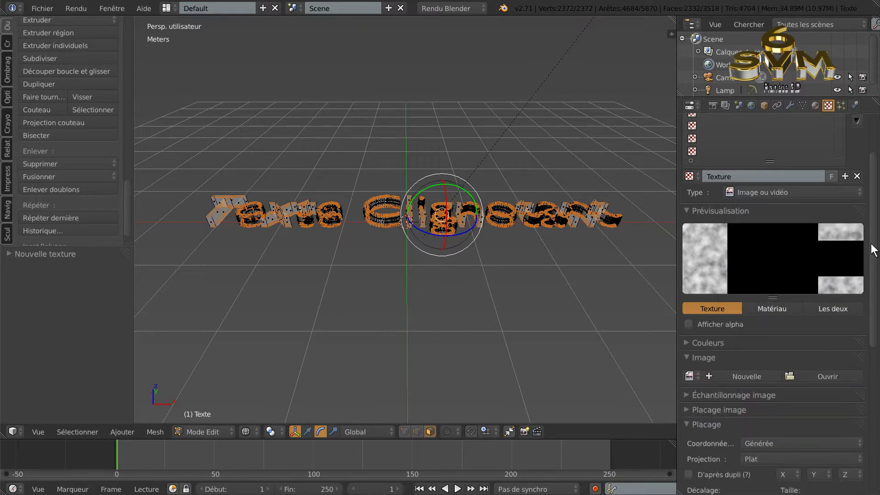
Load Or.png from the A.PERSO\OR texture folder as the texture's image.
scroll(871, 275, "down", 3)
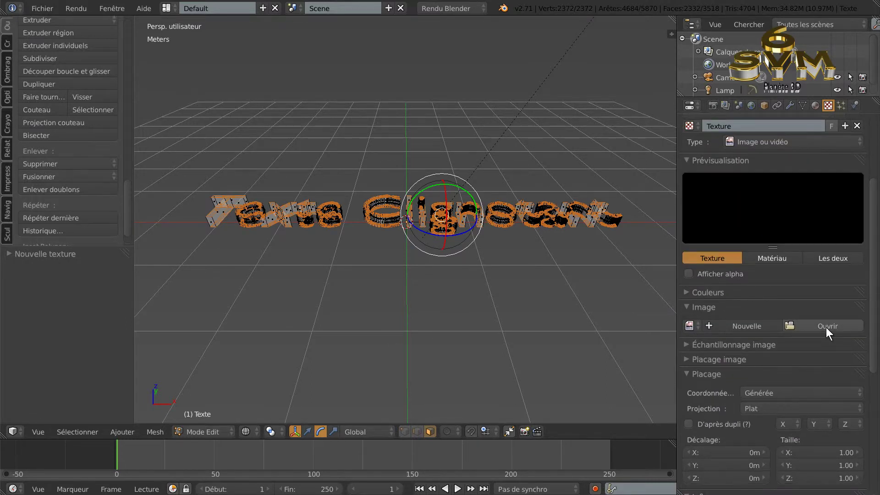
left_click(826, 326)
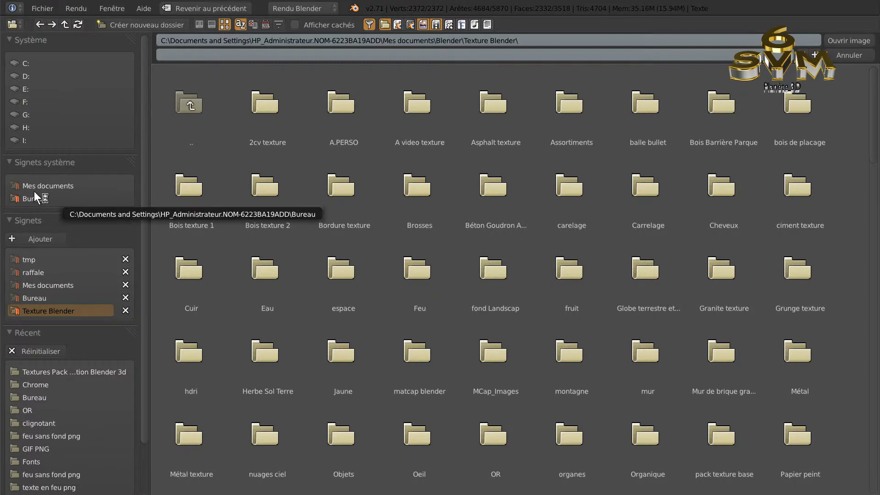
left_click(339, 106)
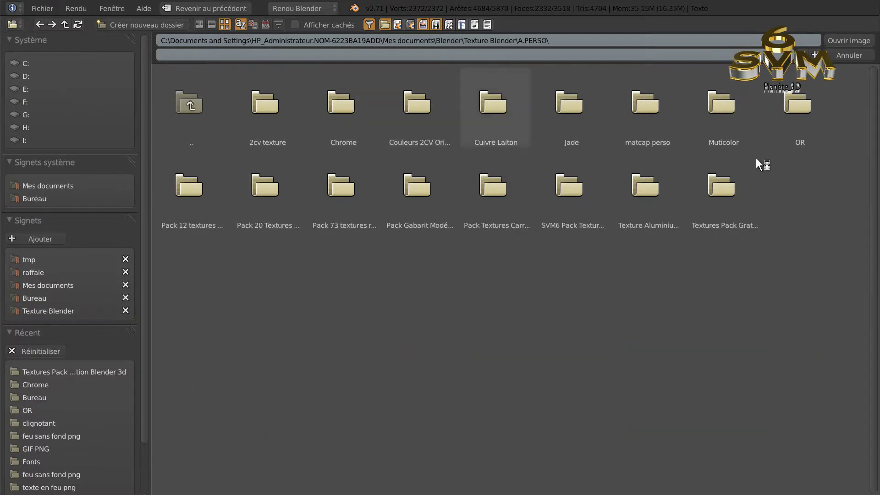
left_click(800, 105)
left_click(267, 100)
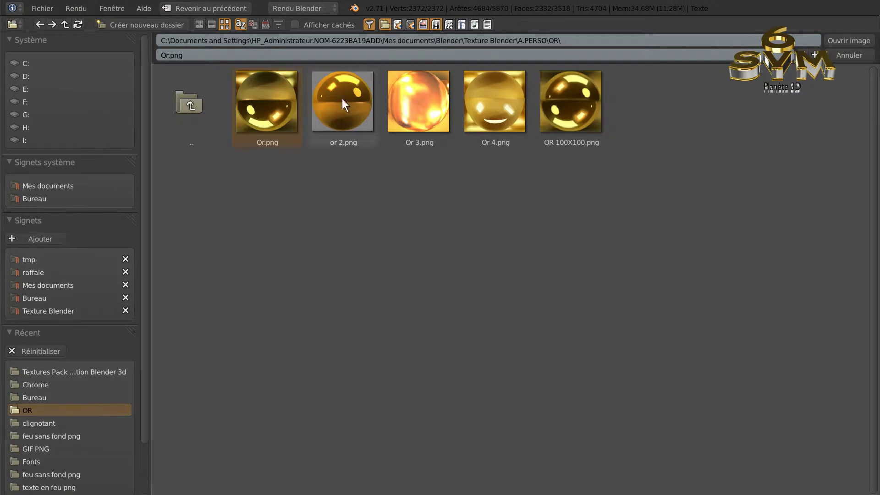
left_click(846, 40)
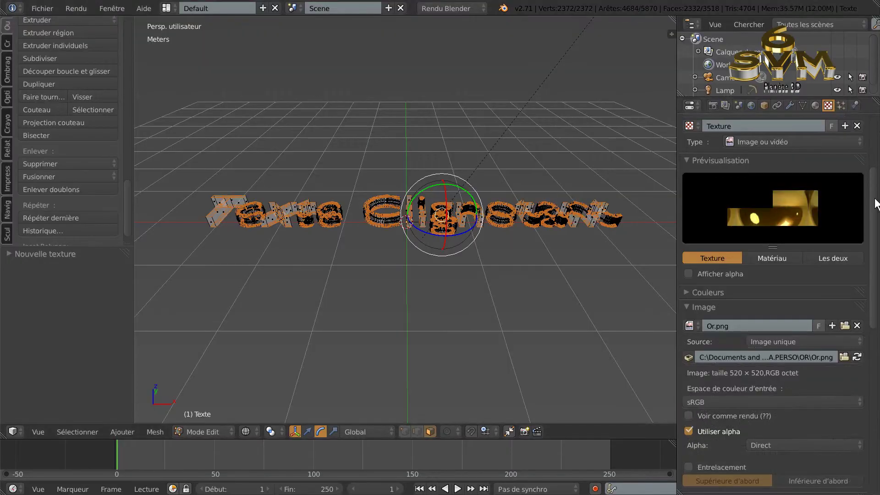
Set the gold texture's mapping coordinates to Réflexion.
scroll(875, 293, "down", 10)
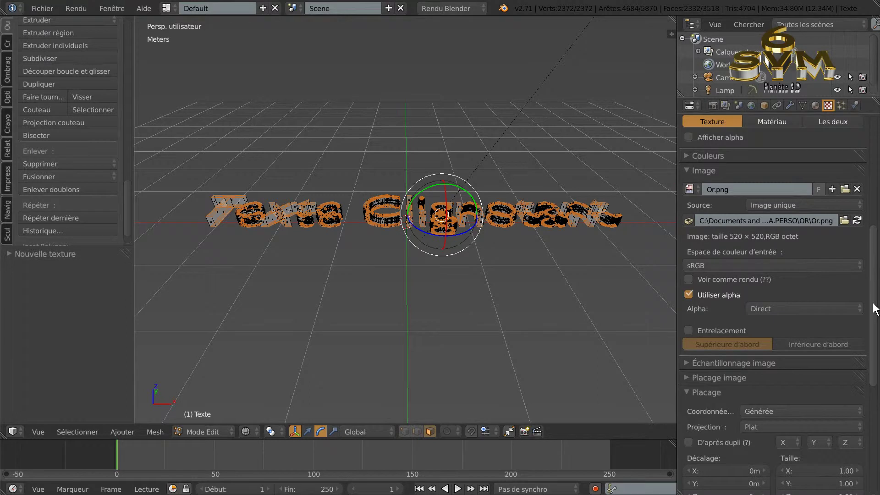
left_click(788, 365)
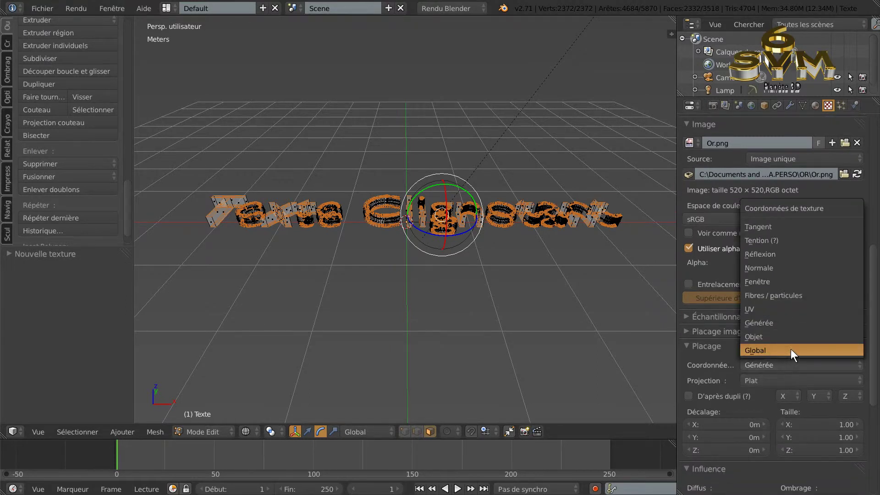
left_click(810, 253)
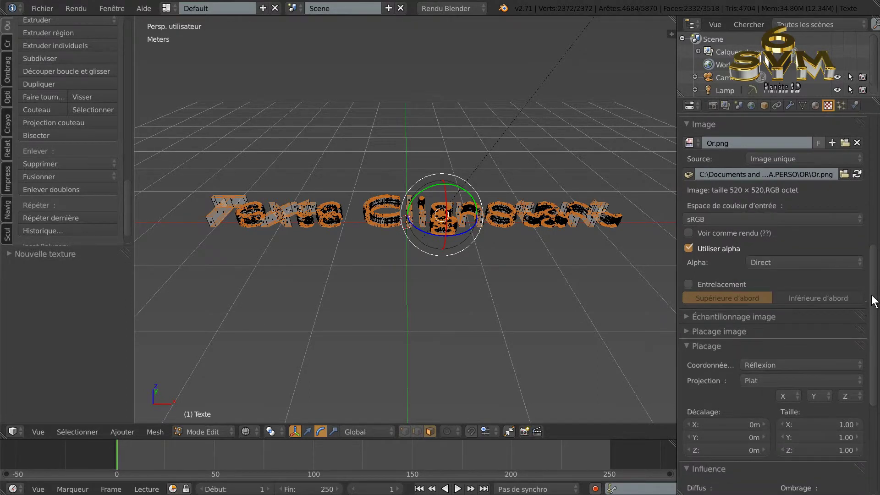
scroll(876, 327, "down", 3)
scroll(876, 339, "up", 6)
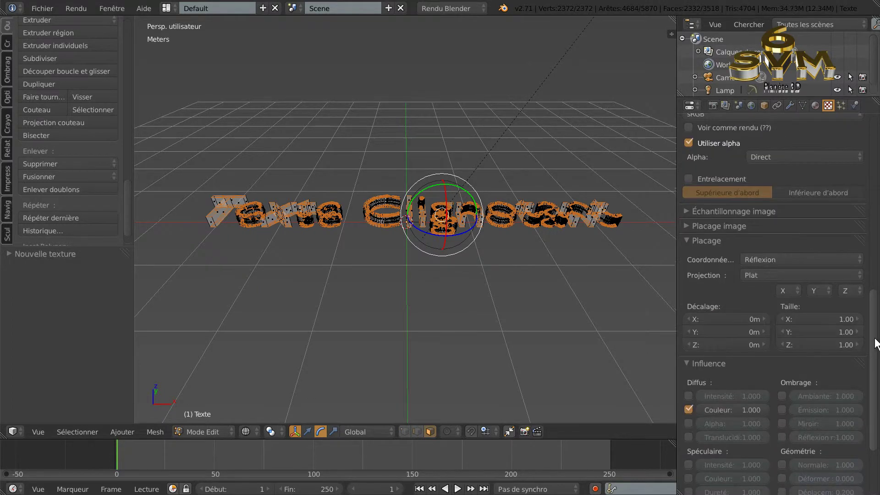
scroll(874, 233, "up", 10)
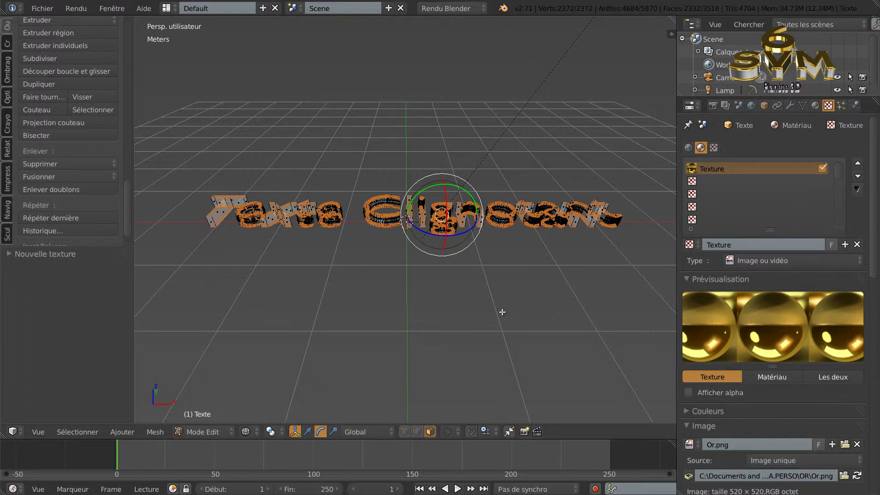
Assign the gold-textured material to the selected front and back faces of the text.
scroll(502, 312, "up", 2)
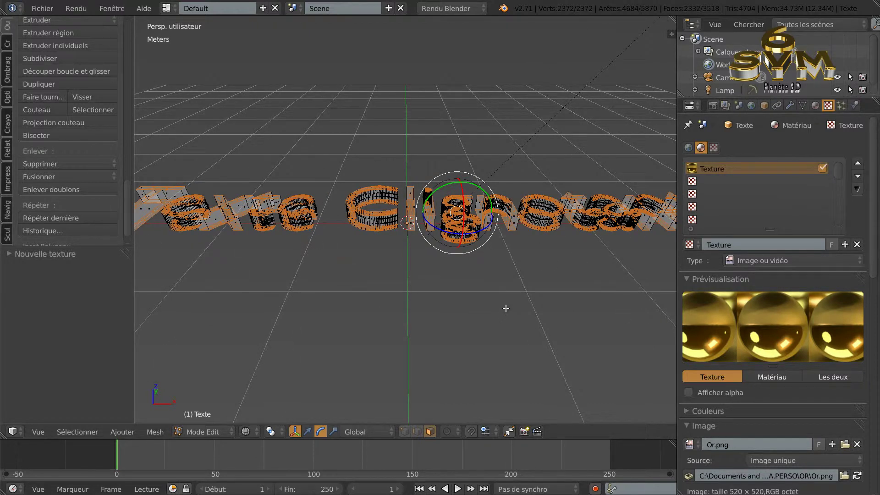
scroll(507, 308, "down", 2)
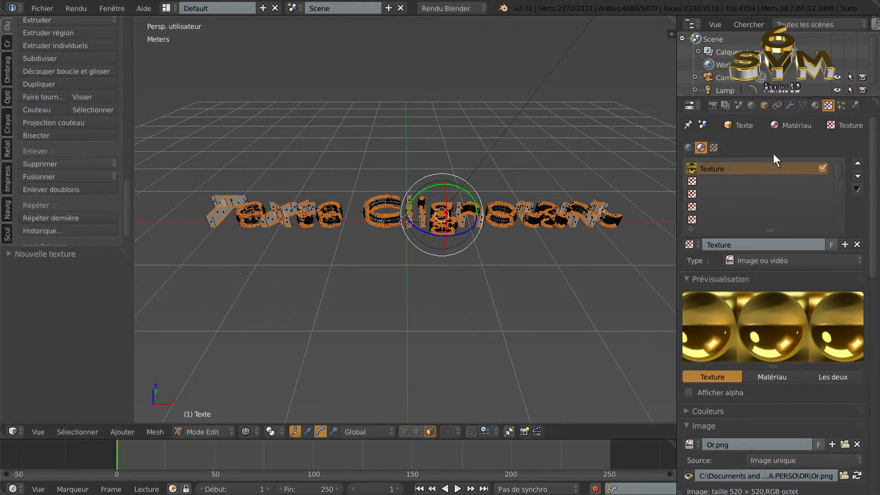
left_click(815, 106)
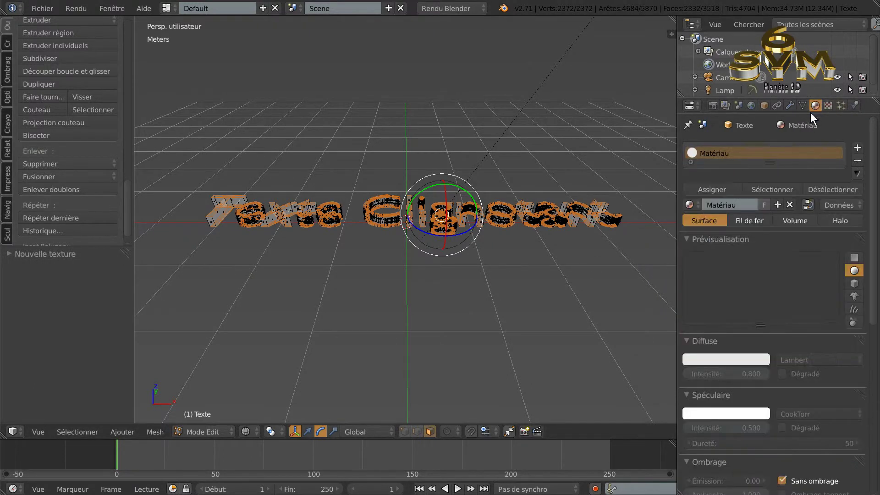
left_click(714, 188)
Extrude the selected front and back faces in place and scale them outward along the Z axis.
left_click_drag(677, 248, 710, 246)
mouse_move(564, 269)
middle_mouse_down()
mouse_move(552, 246)
mouse_move(561, 256)
middle_mouse_up()
key("KP_1")
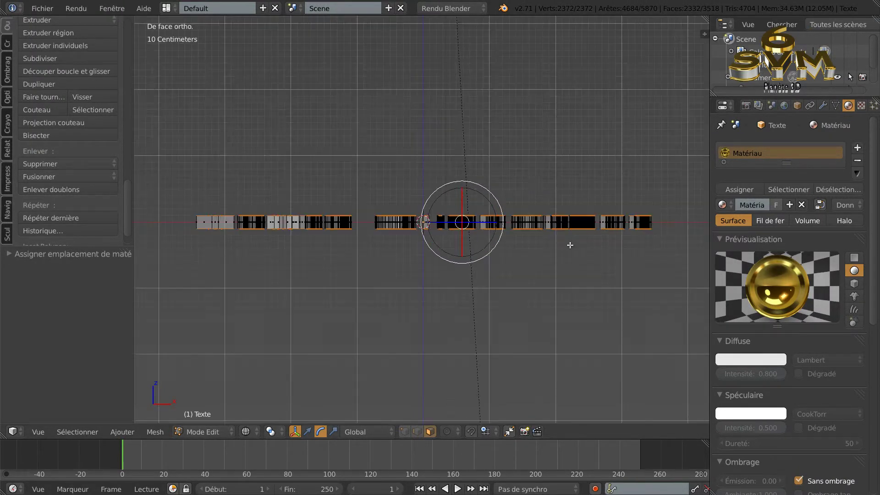
scroll(375, 235, "up", 1)
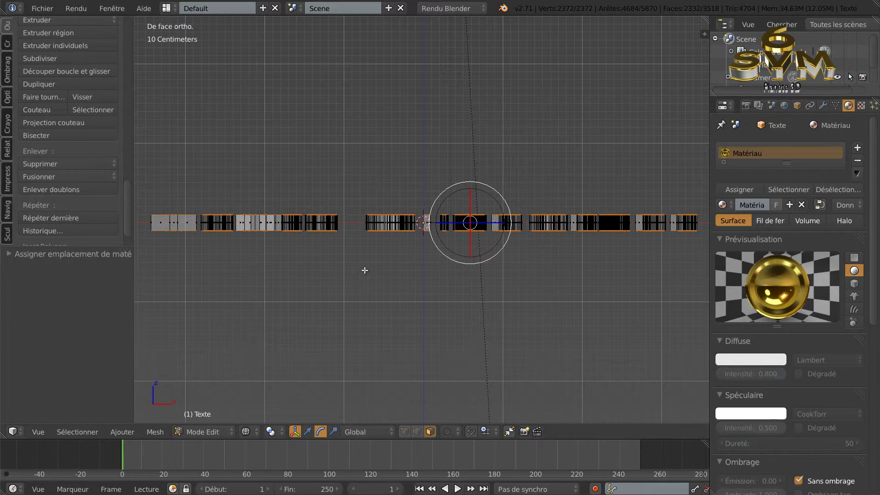
key("e")
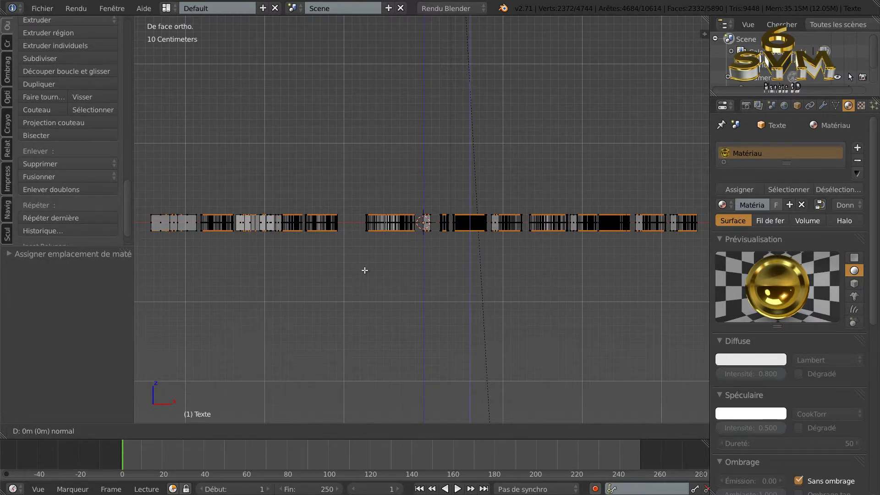
left_click(365, 271)
left_click(335, 433)
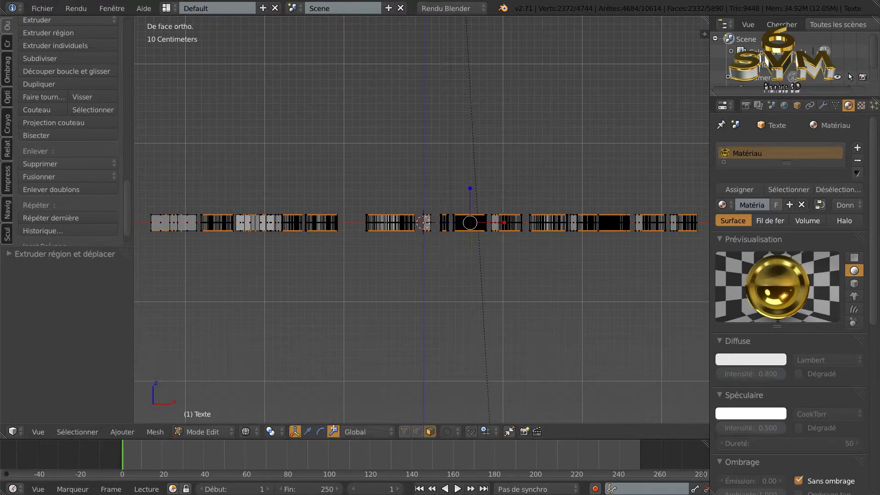
left_click_drag(472, 189, 480, 168)
Render the current frame and inspect the gold finish on the letters, then return to the 3D view.
middle_click_drag(505, 315, 504, 332)
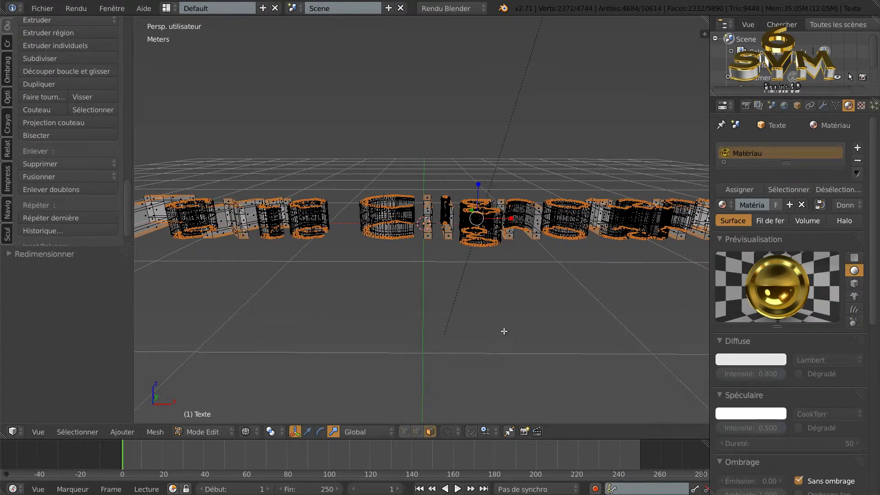
key("F12")
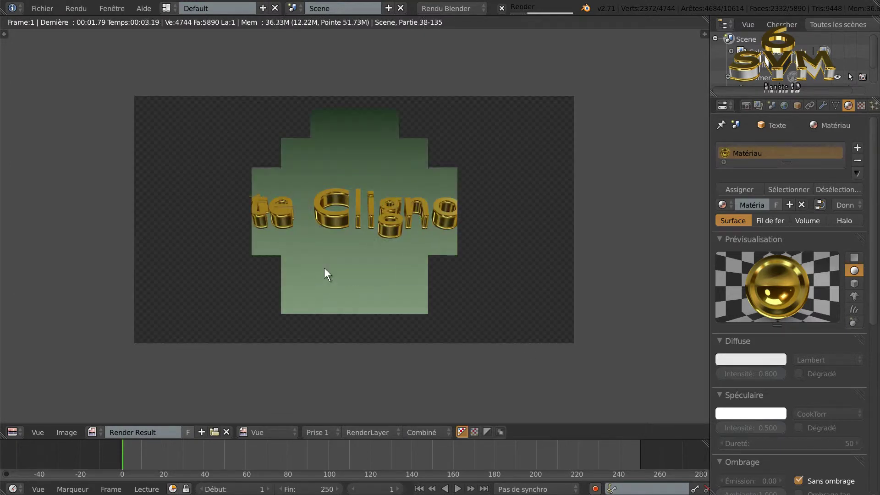
scroll(309, 254, "up", 3)
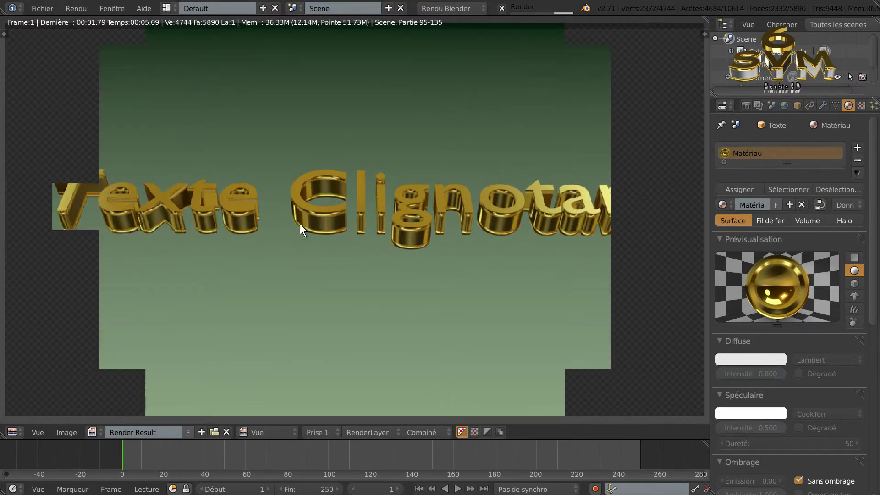
scroll(404, 232, "down", 3)
key("Escape")
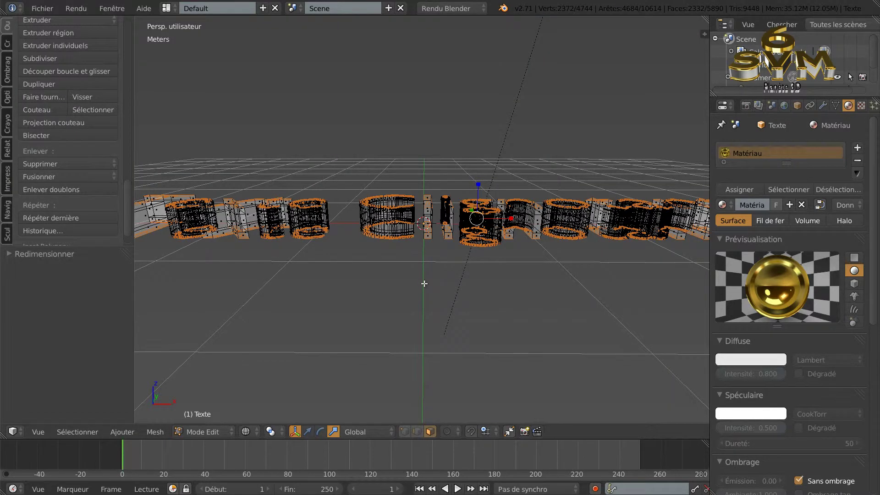
Deselect everything and, in front view, box-select the middle band of side faces along the text's full length.
key("KP_1")
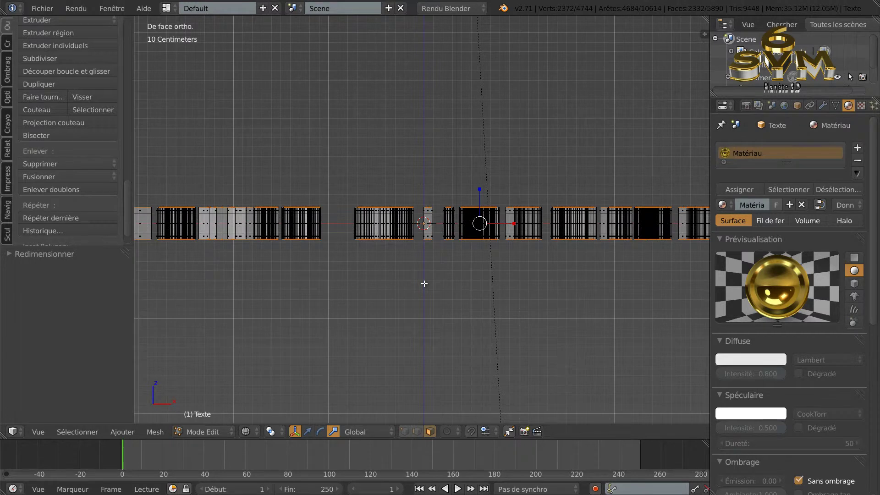
scroll(571, 304, "down", 1)
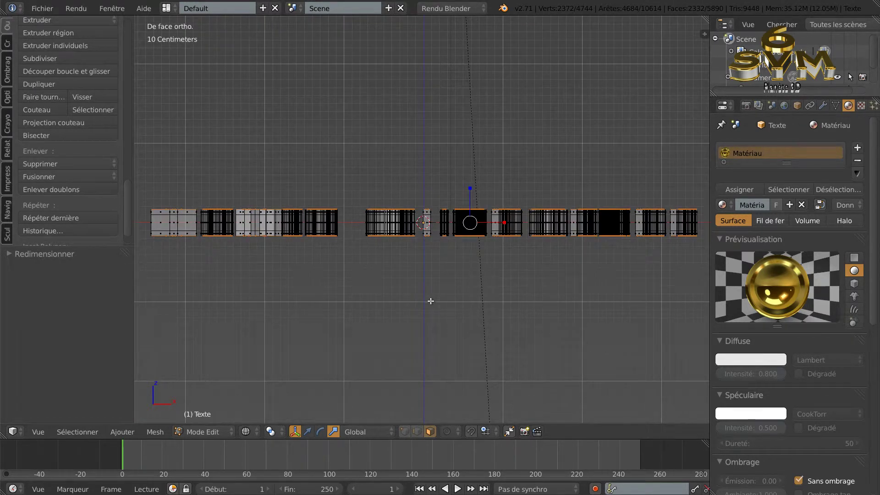
key("z")
key("z")
key("a")
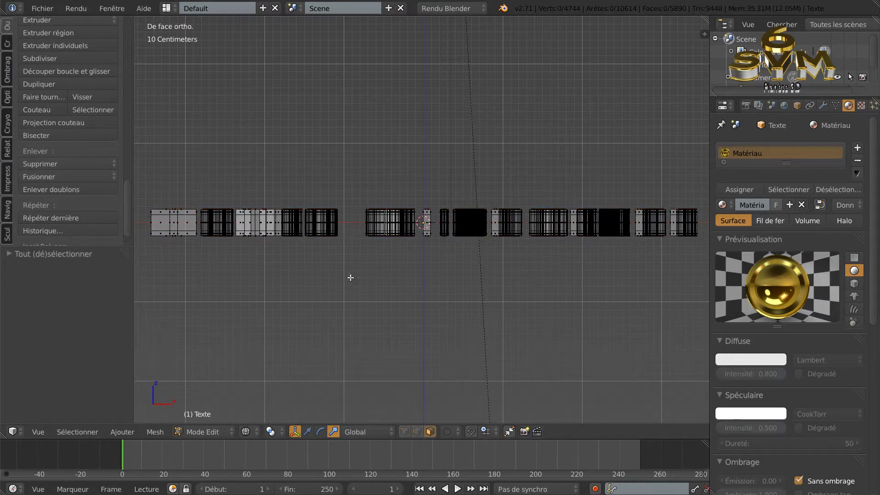
key("b")
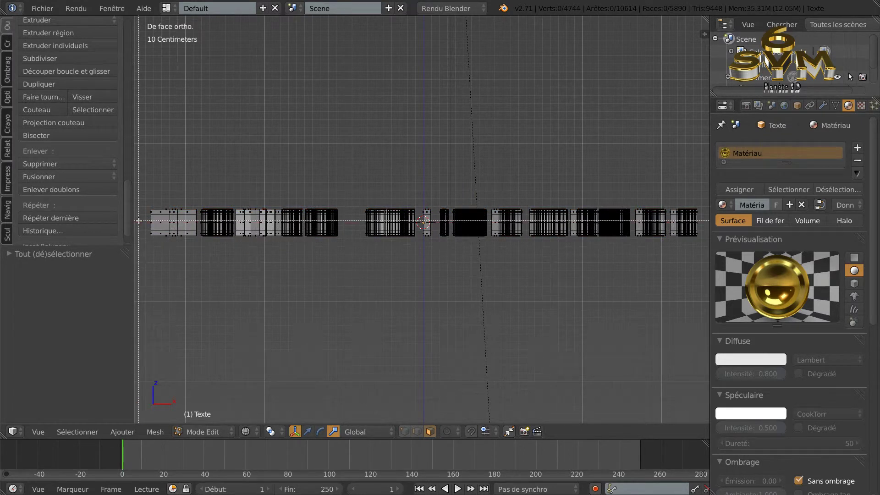
left_click_drag(141, 219, 703, 228)
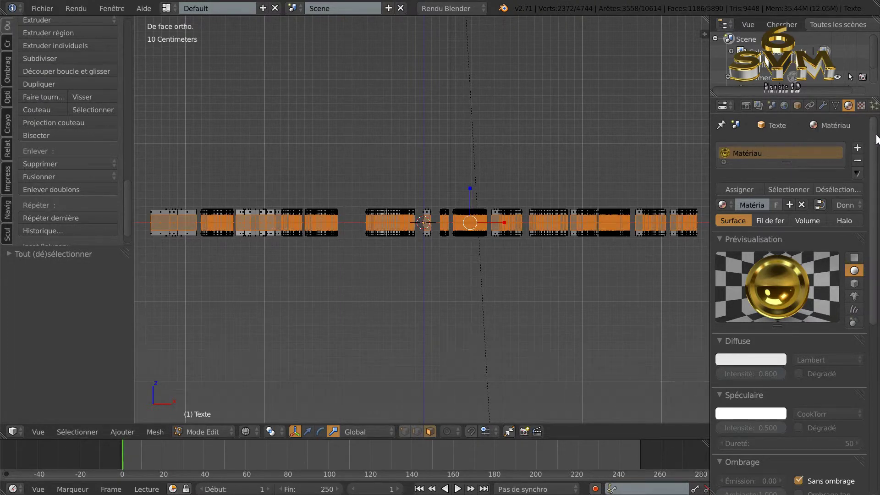
Add a second material slot with a new material and set its diffuse color to red (R 0.800, V 0.012, B 0.013).
left_click(857, 147)
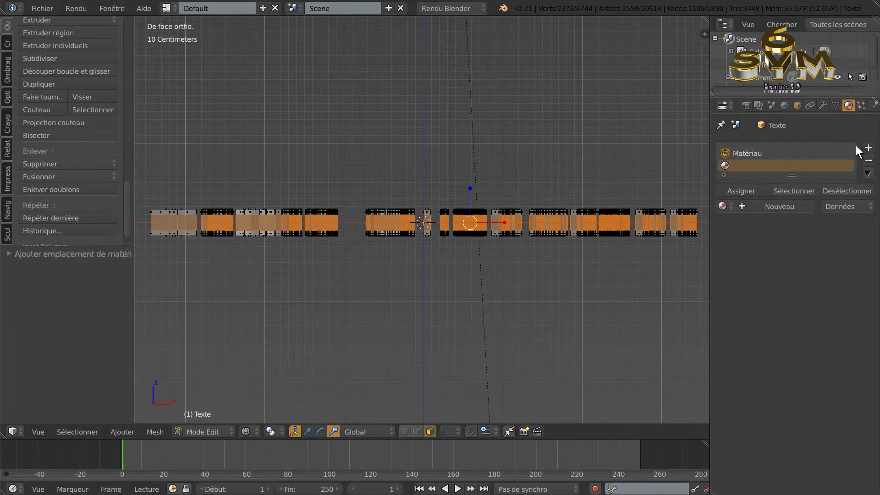
left_click(782, 204)
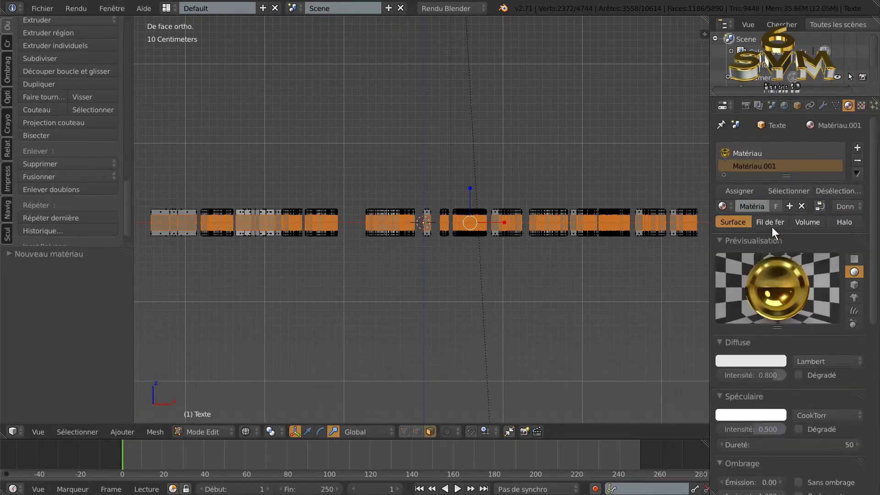
left_click(752, 361)
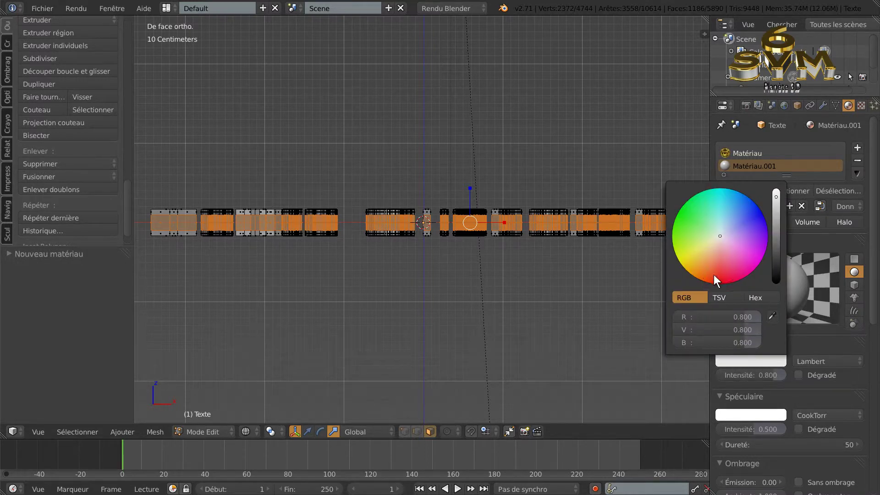
left_click(721, 277)
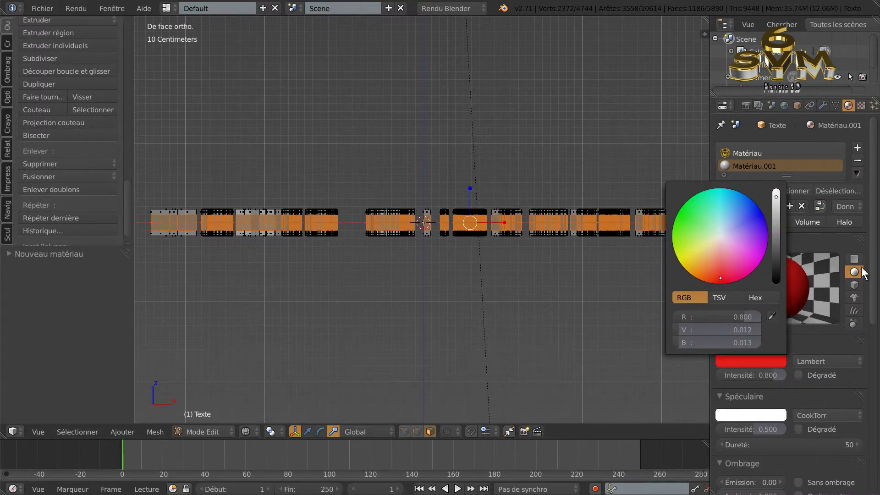
scroll(873, 271, "down", 2)
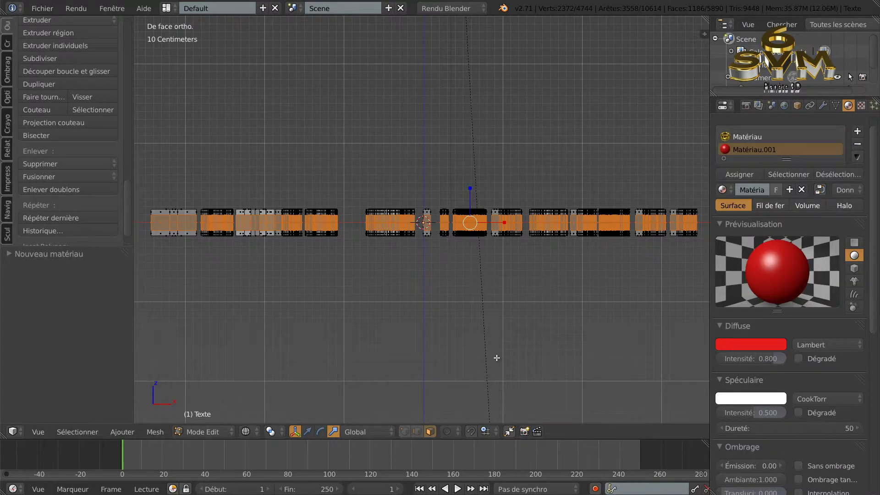
Test-render the text and assign the red material to the selected side faces.
key("F12")
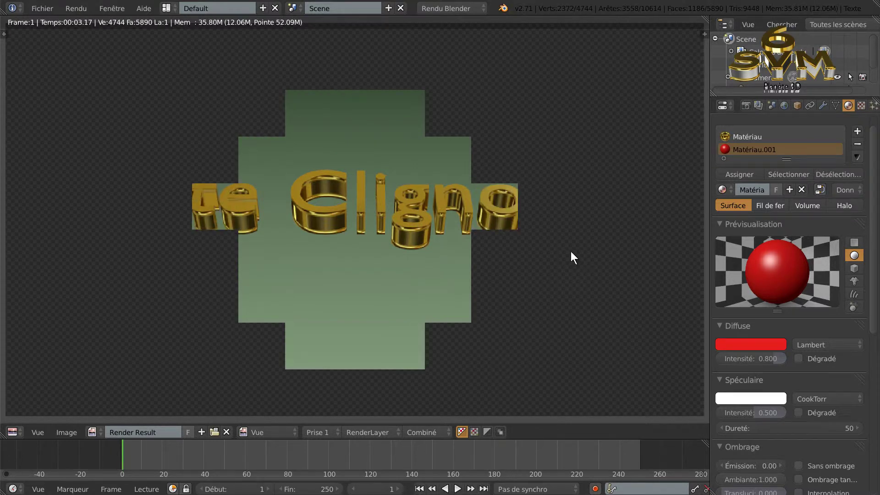
key("Escape")
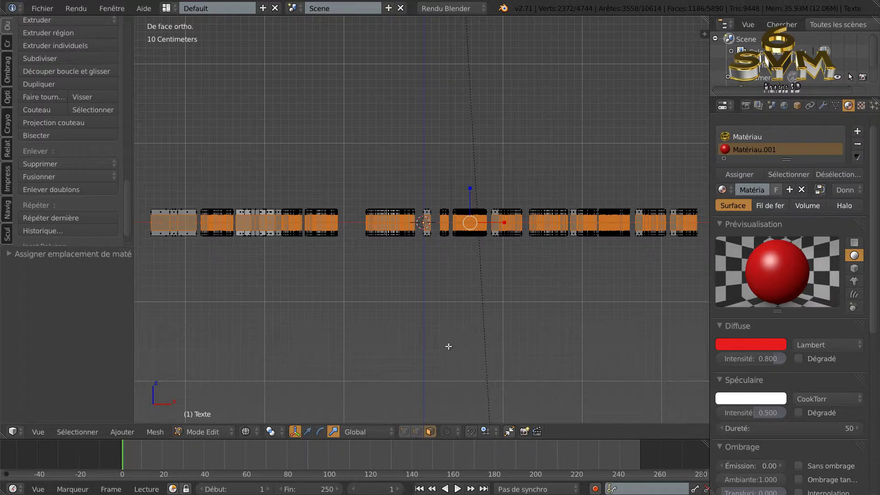
Switch the viewport to solid shading and return the text to Object mode.
key("z")
middle_click_drag(469, 304, 471, 350)
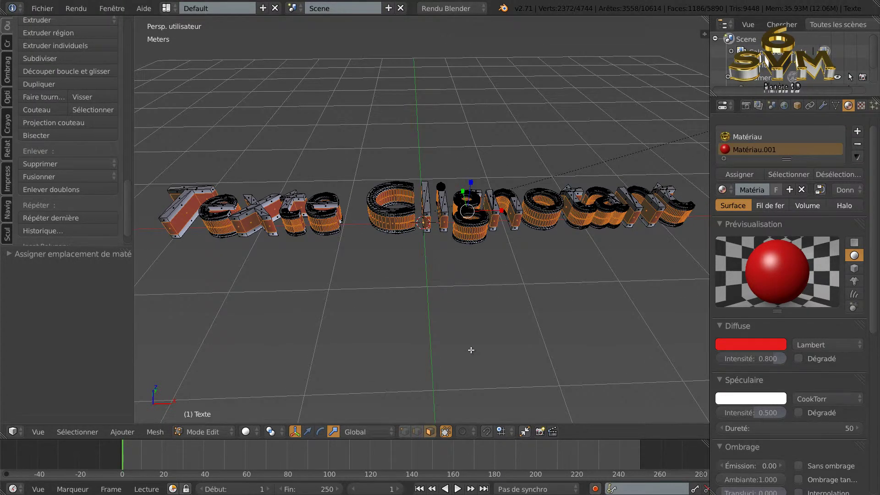
key("Tab")
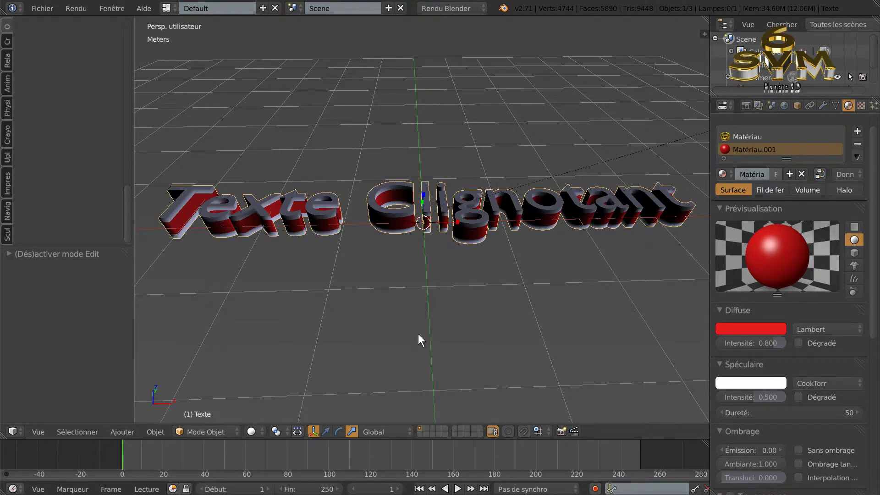
scroll(419, 332, "down", 1)
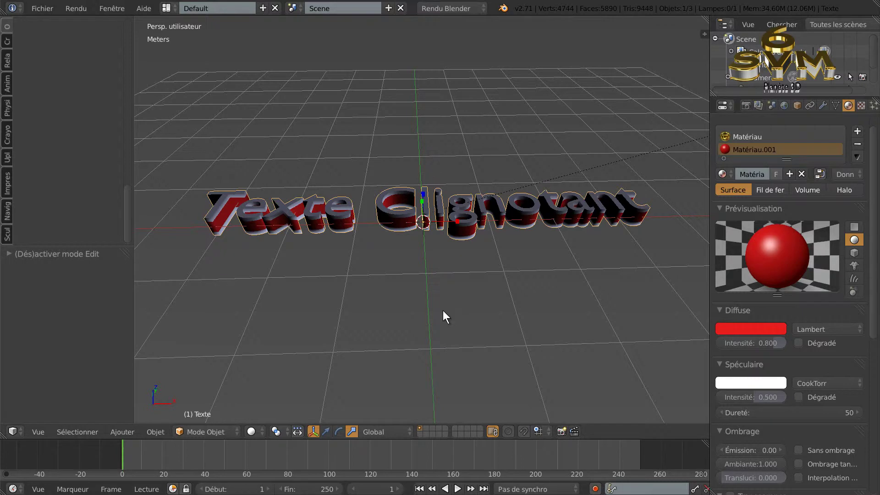
Render the current frame and examine the gold text with its red sides.
key("F12")
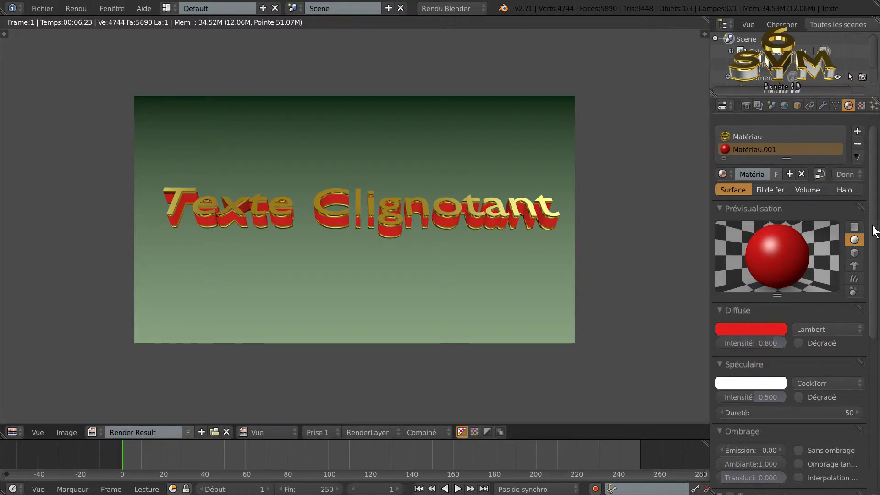
scroll(874, 215, "up", 1)
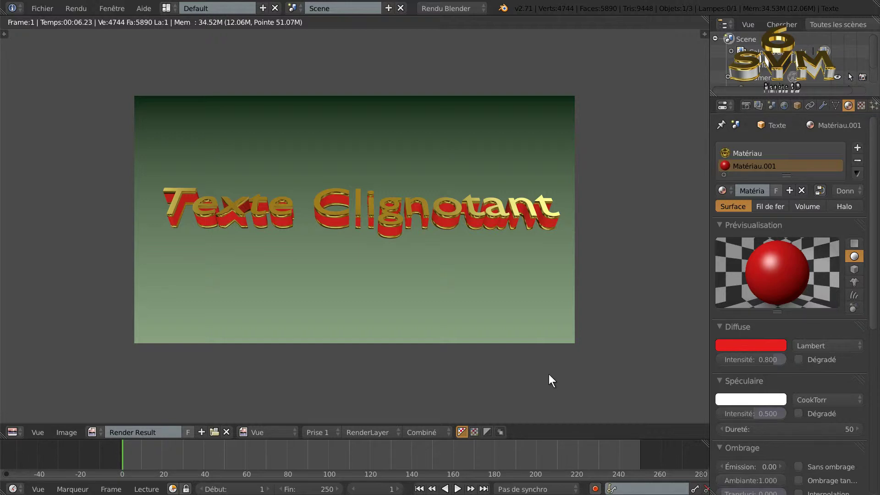
scroll(545, 370, "down", 3)
scroll(546, 369, "up", 2)
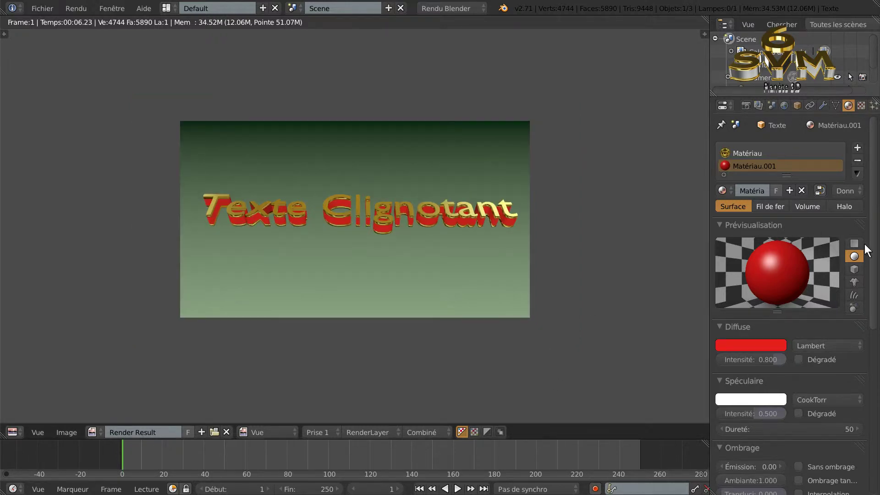
Set the render output path to the Bureau folder with the file name "rrrrrrrr".
left_click(747, 105)
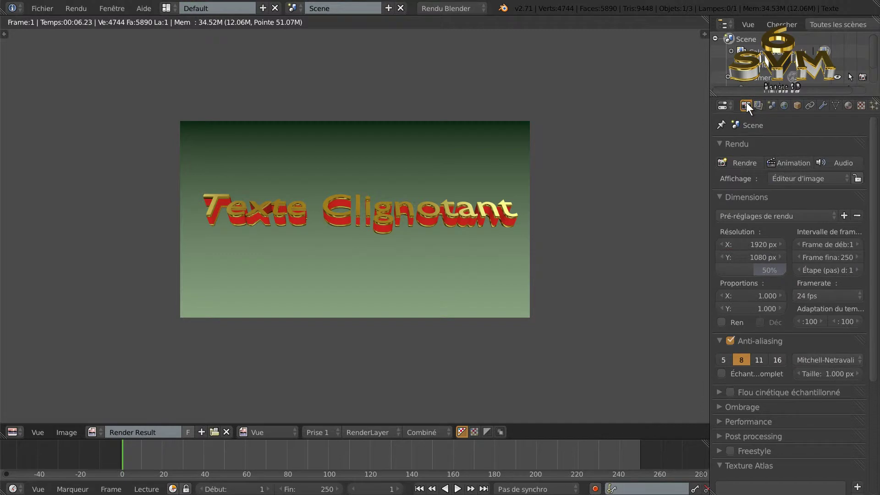
left_click_drag(875, 193, 877, 339)
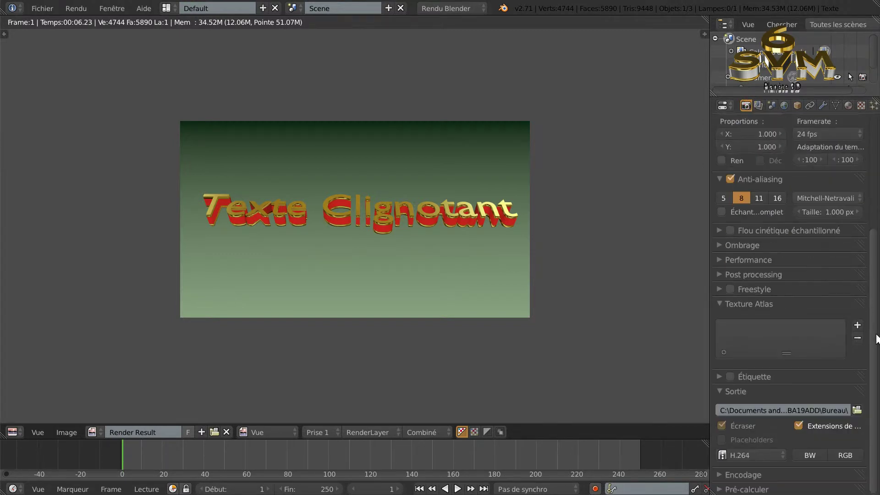
left_click(857, 410)
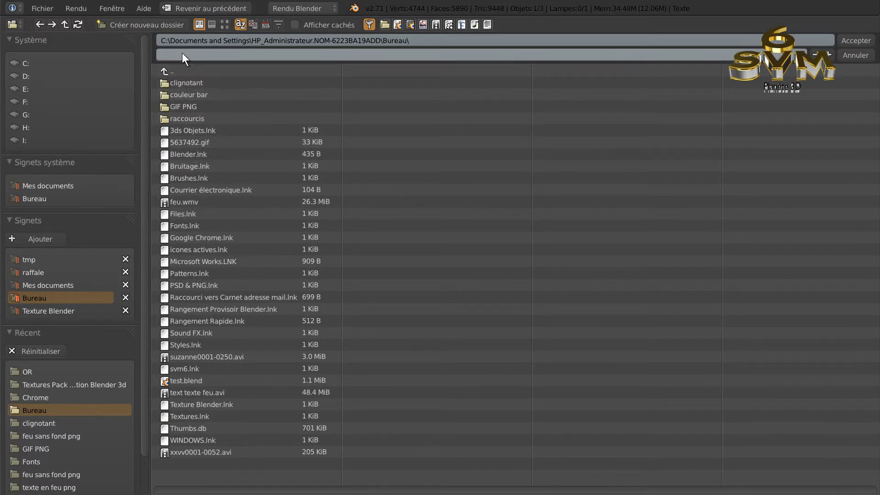
left_click(214, 56)
type("rrrrrrrr")
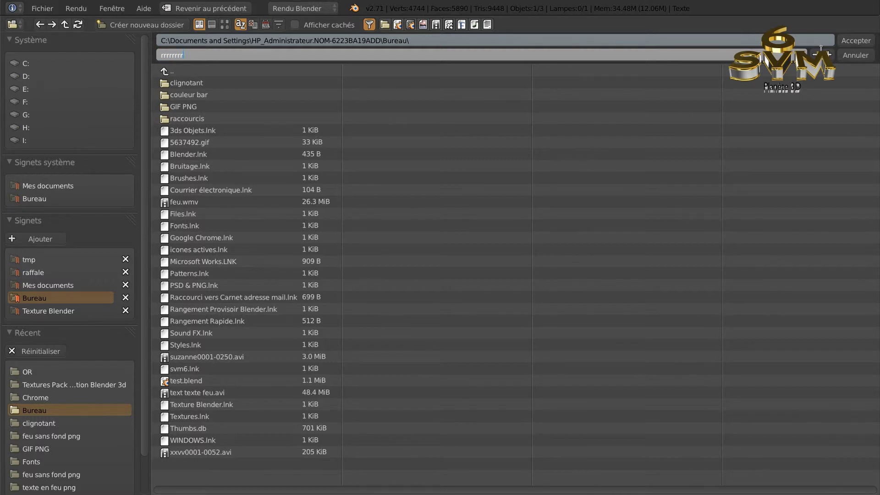
key("Return")
key("Return")
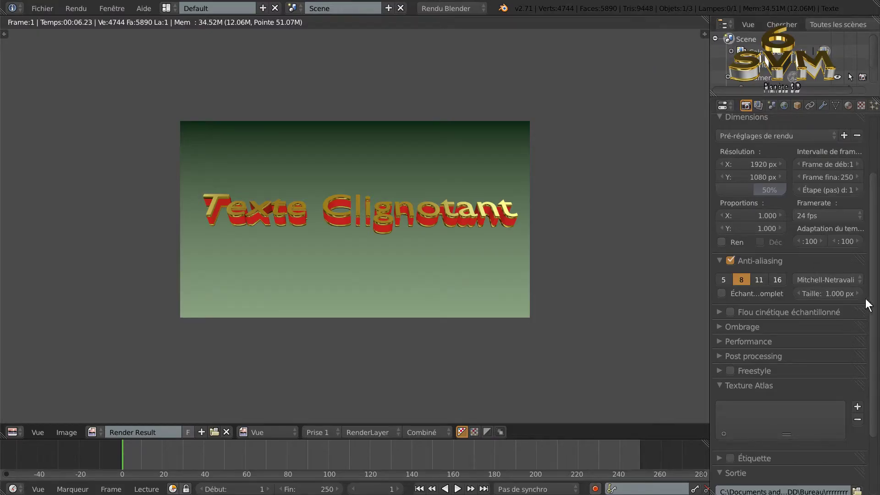
Review the output and dimension settings and start rendering the animation.
left_click_drag(873, 291, 873, 365)
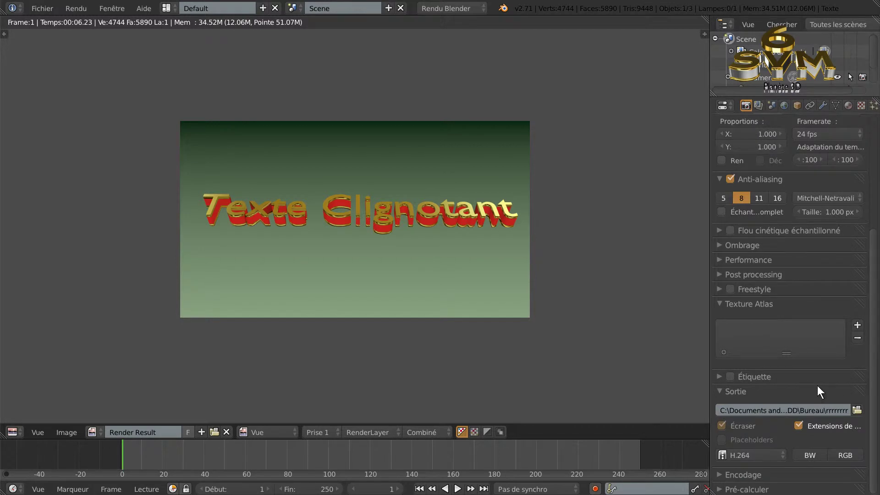
left_click_drag(873, 335, 855, 263)
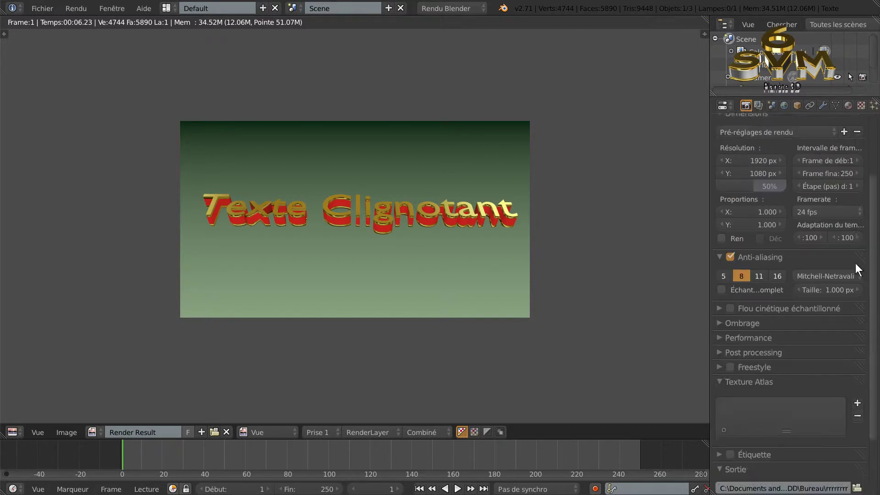
scroll(812, 406, "down", 4)
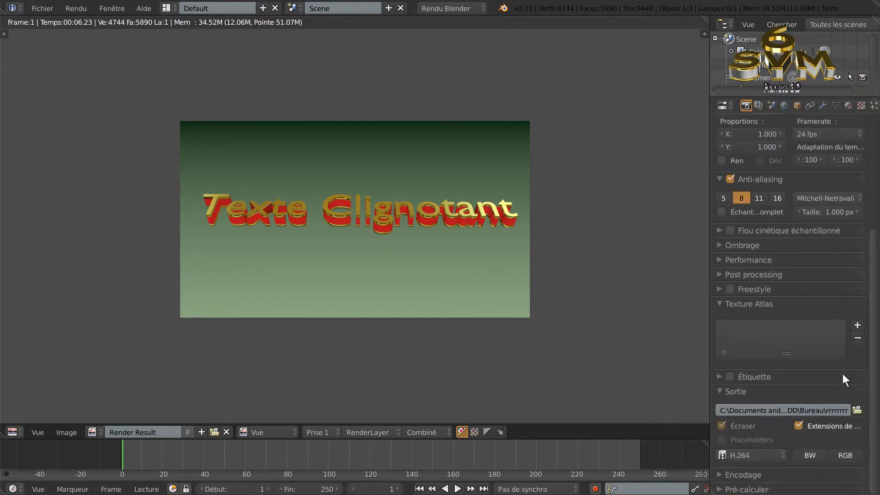
left_click_drag(873, 358, 874, 284)
scroll(866, 257, "up", 3)
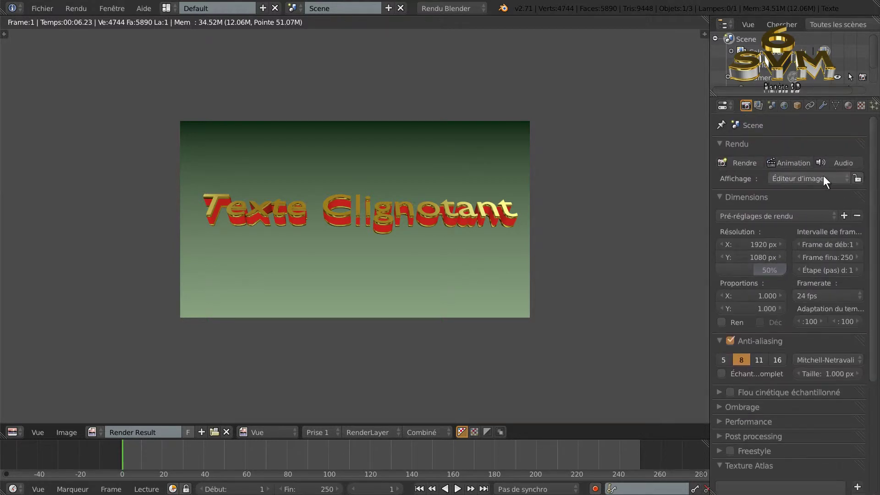
left_click(790, 161)
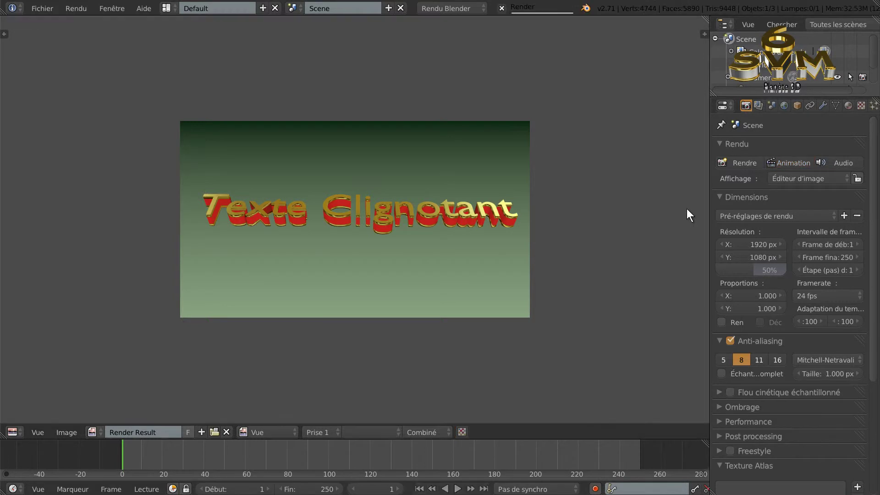
Change the diffuse color of Matériau.001 to blue (R 0.019, V 0.019, B 0.800) while the animation renders.
left_click(849, 105)
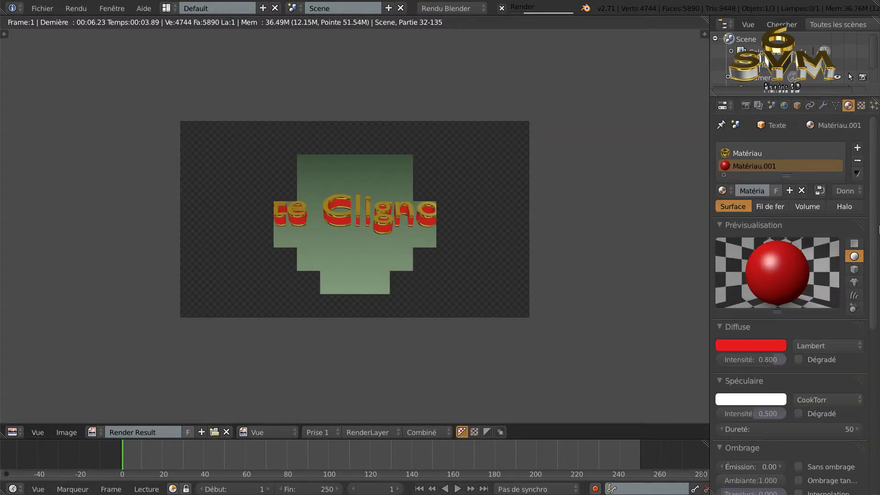
scroll(871, 264, "down", 3)
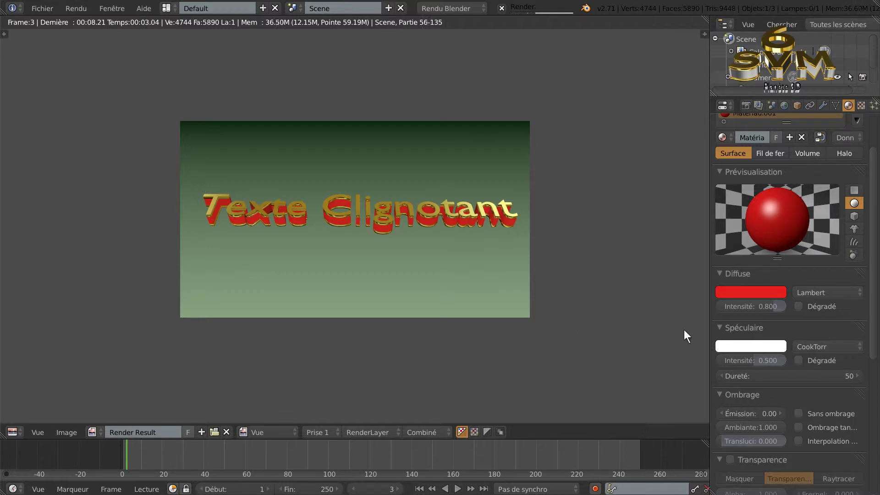
left_click(754, 293)
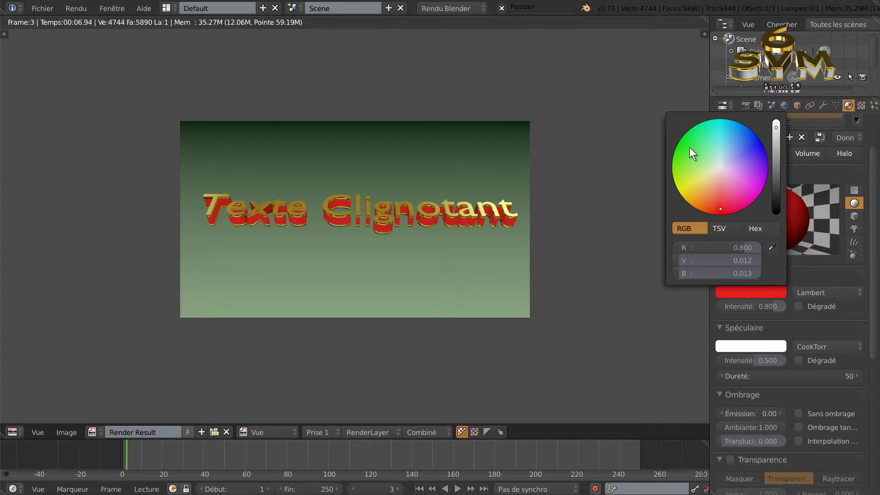
left_click(755, 146)
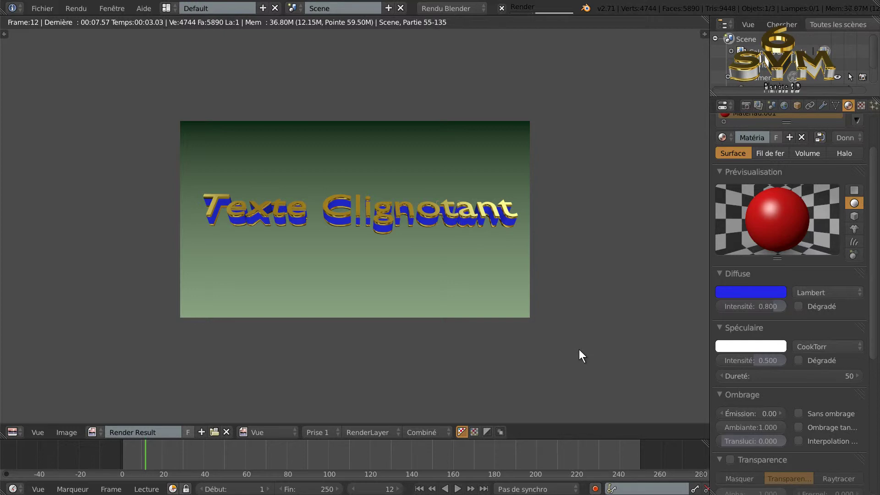
Darken the blue diffuse color to B 0.189 during the render and brighten it again to B 0.646.
left_click(757, 292)
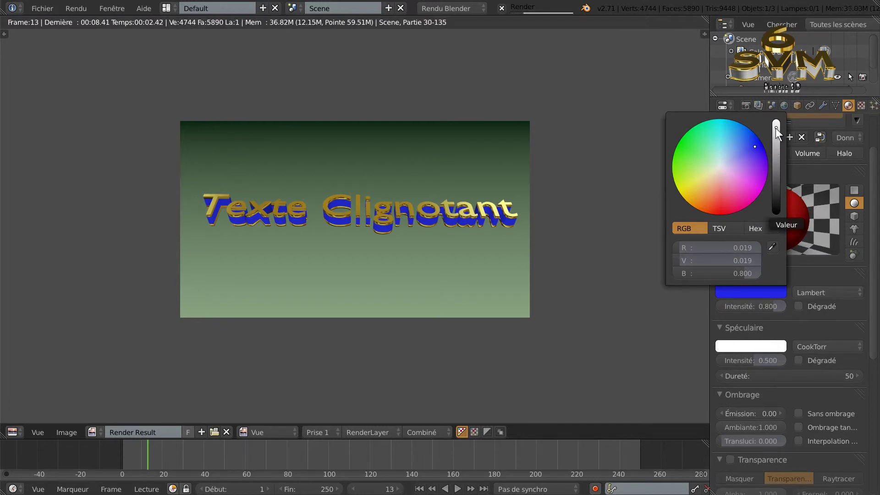
left_click_drag(776, 127, 777, 169)
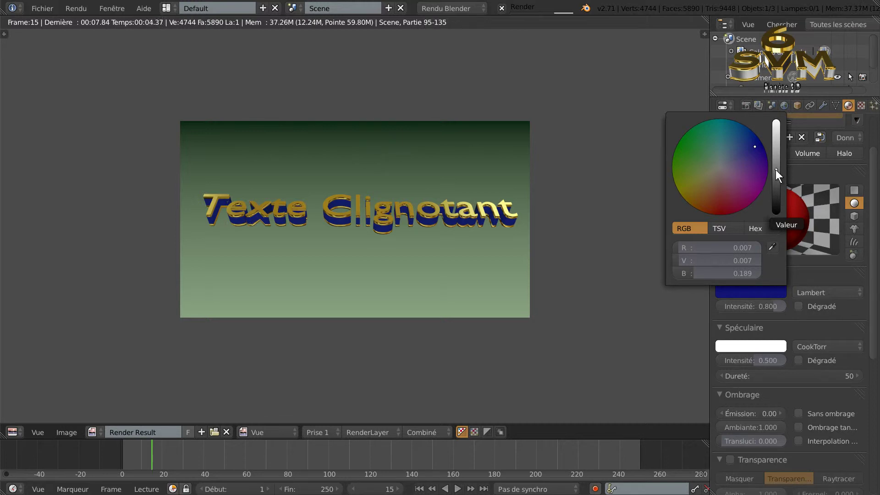
left_click_drag(775, 169, 779, 135)
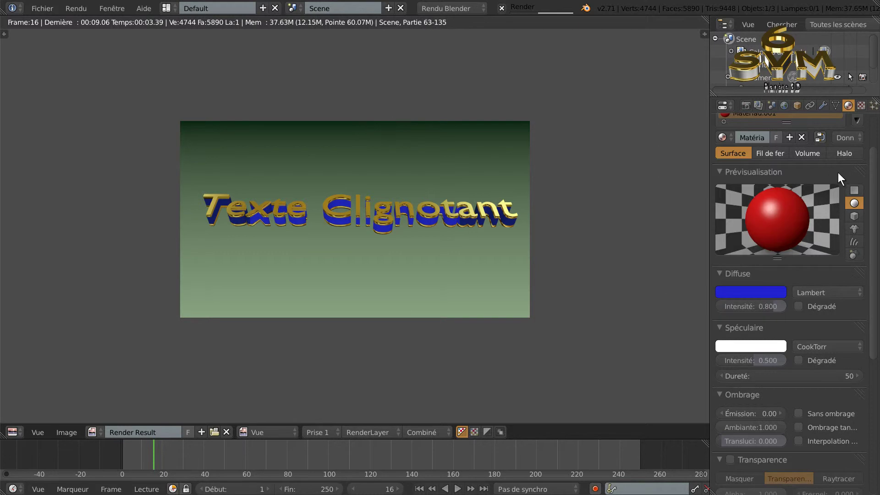
Enlarge the render view, darken the blue diffuse color to B 0.102 for the rendering frames and brighten it again.
scroll(633, 278, "up", 3)
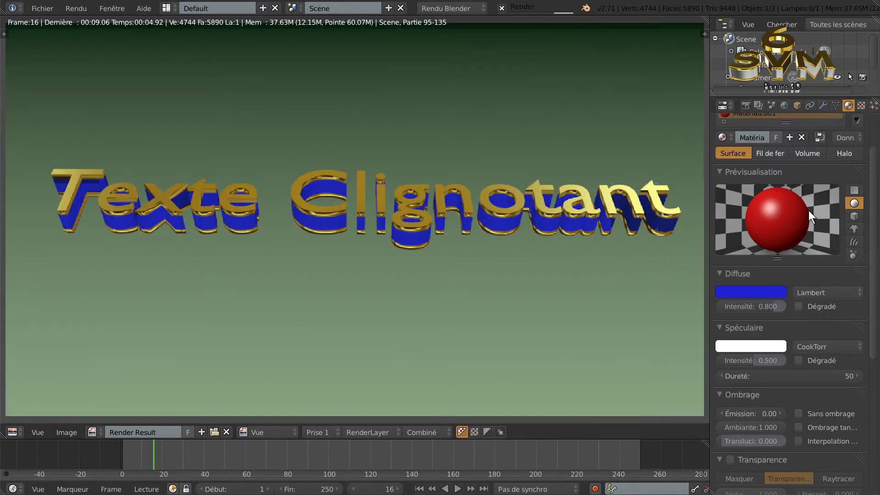
left_click(763, 290)
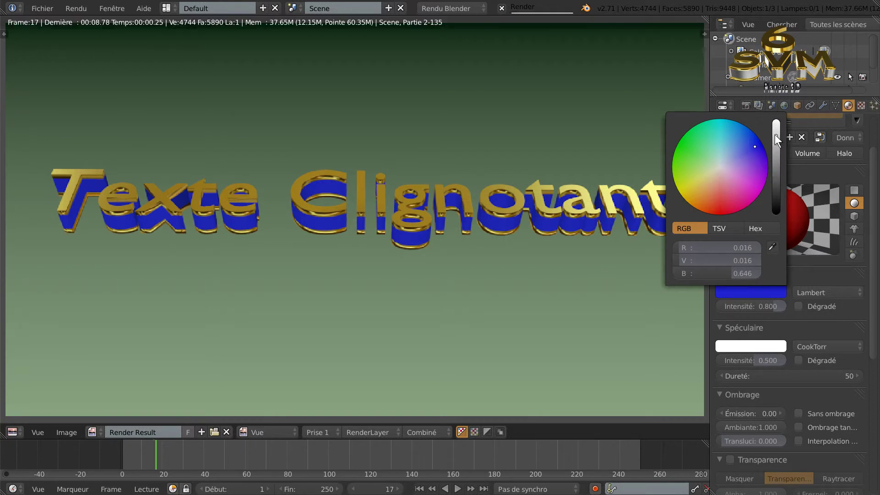
left_click_drag(775, 160, 775, 180)
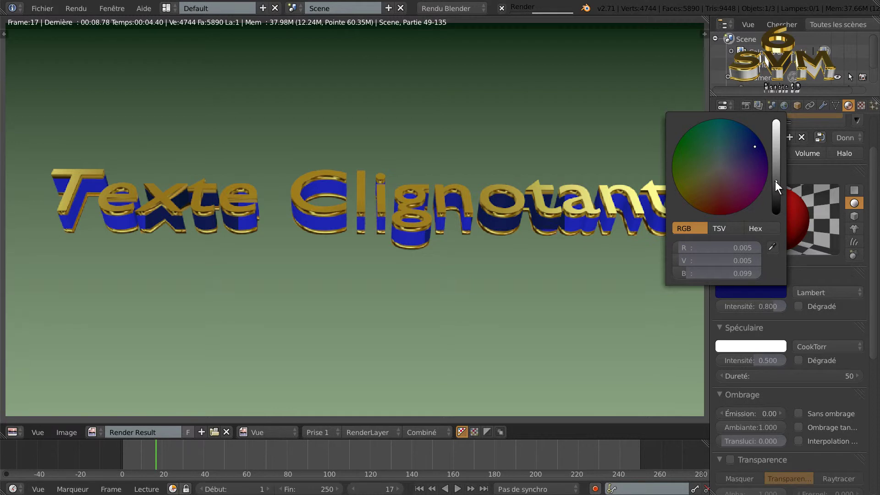
left_click_drag(775, 180, 775, 182)
left_click(775, 181)
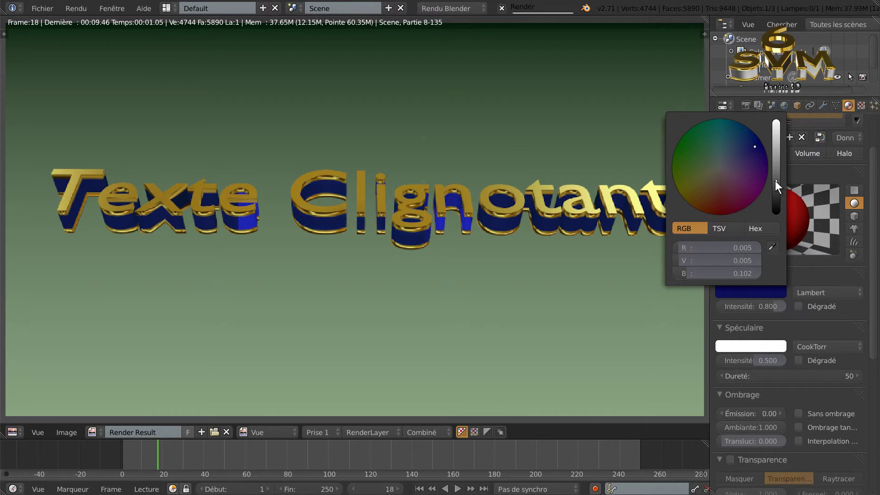
left_click_drag(774, 180, 777, 143)
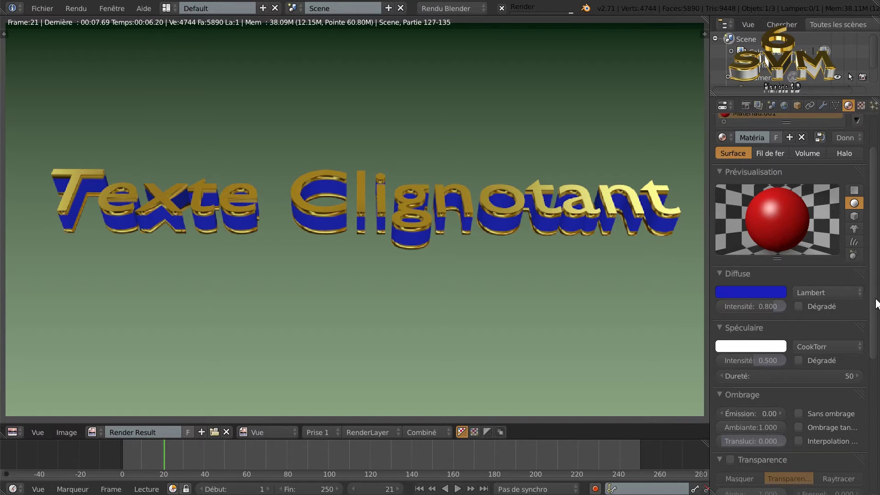
Add a new texture to Matériau.001 and set its type to Image ou vidéo.
scroll(875, 288, "up", 2)
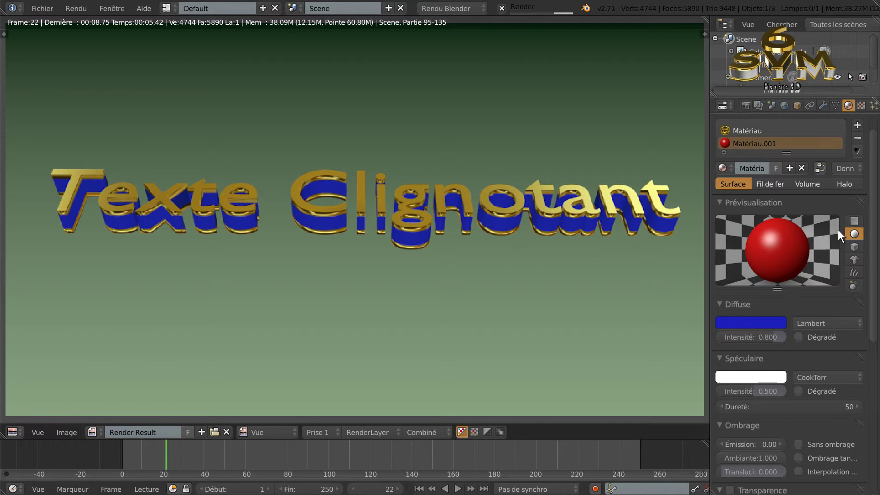
scroll(875, 239, "up", 2)
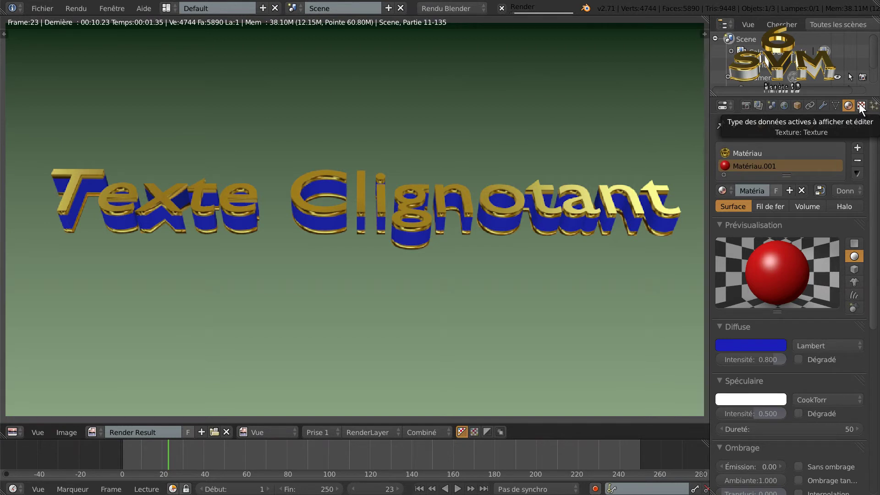
left_click(860, 105)
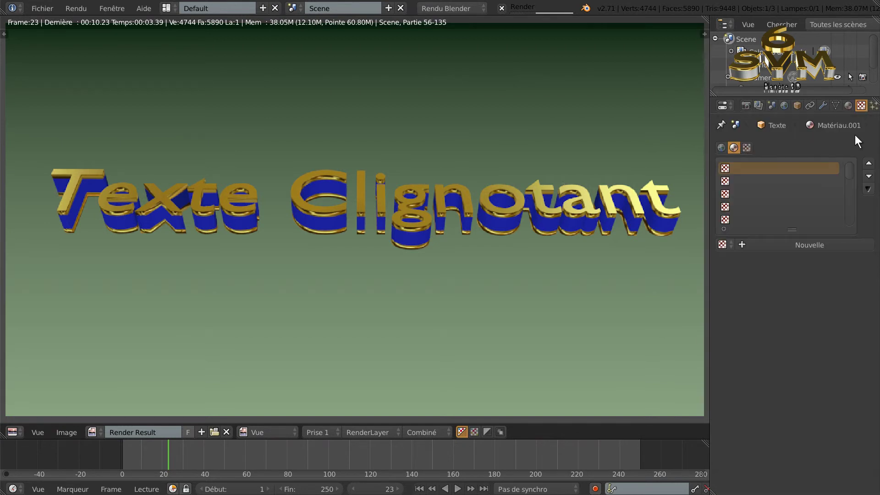
left_click(802, 243)
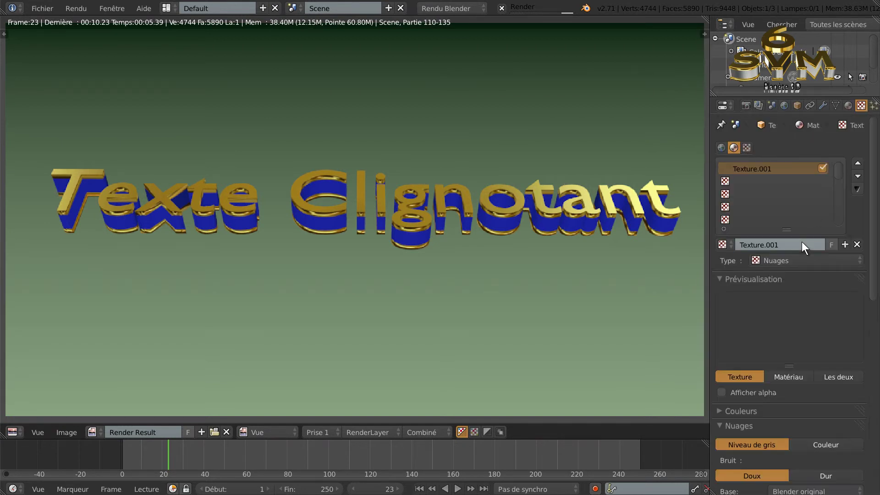
left_click(802, 258)
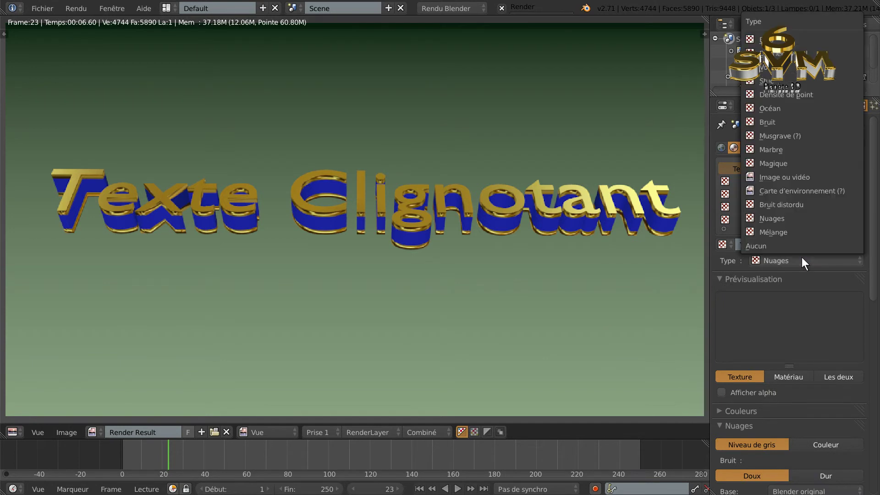
left_click(792, 177)
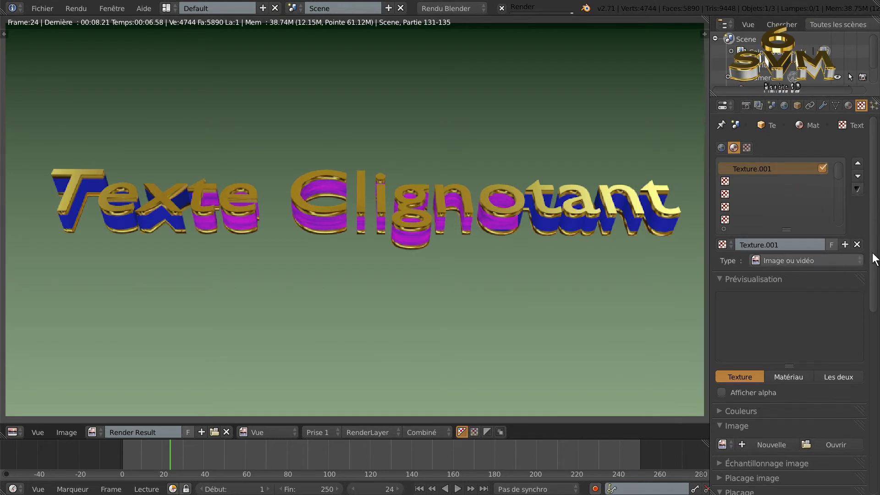
Load "couleur satinée svm6 6.png" from the satin colors texture pack in the A.PERSO folder as the texture image.
scroll(871, 275, "down", 3)
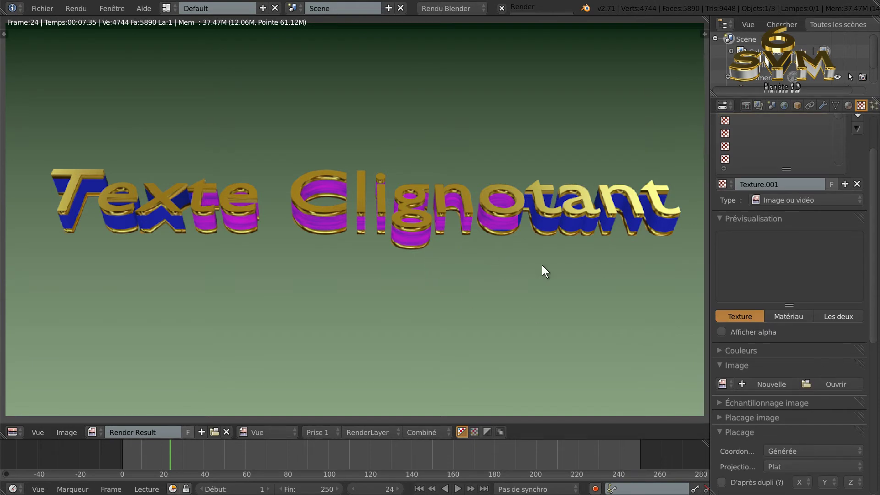
scroll(873, 289, "down", 2)
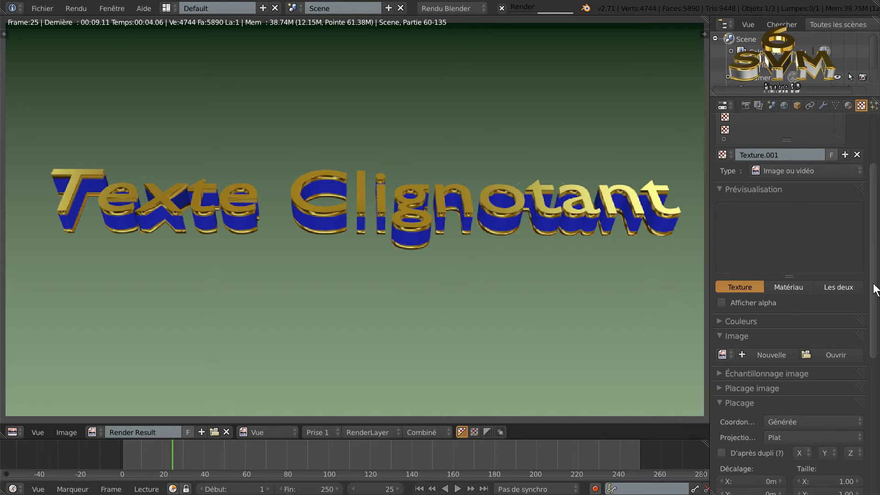
left_click(833, 350)
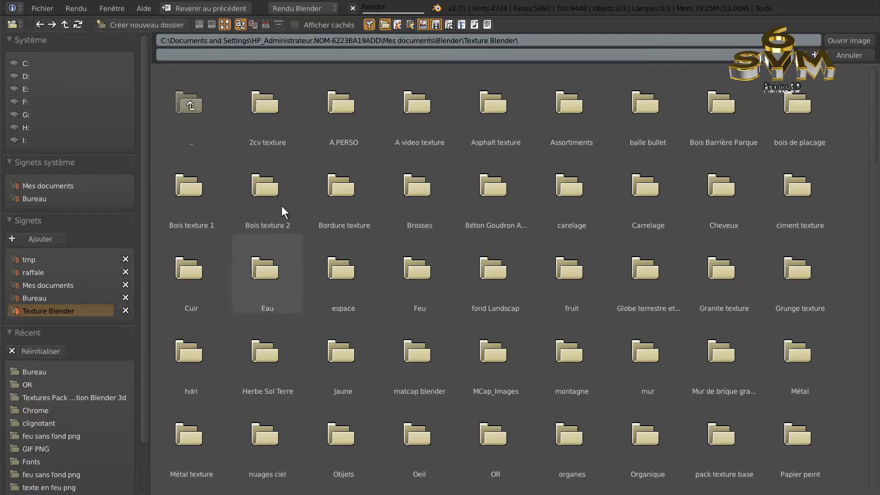
left_click(334, 97)
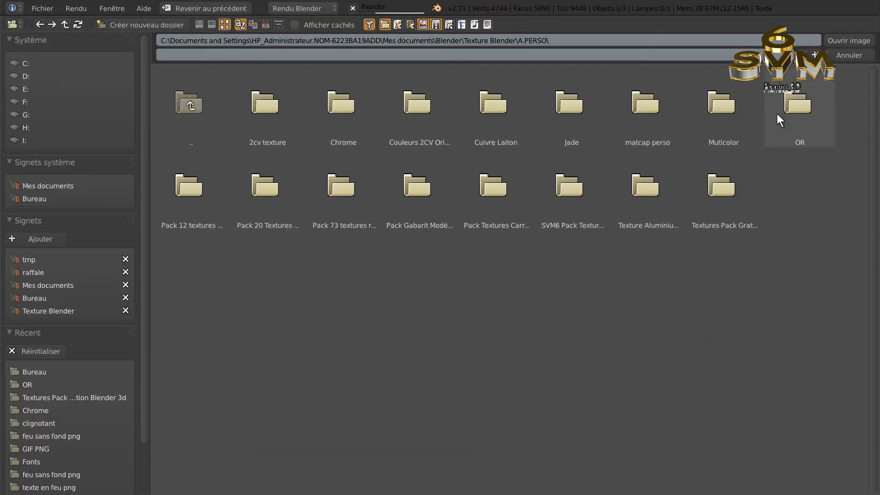
left_click(717, 185)
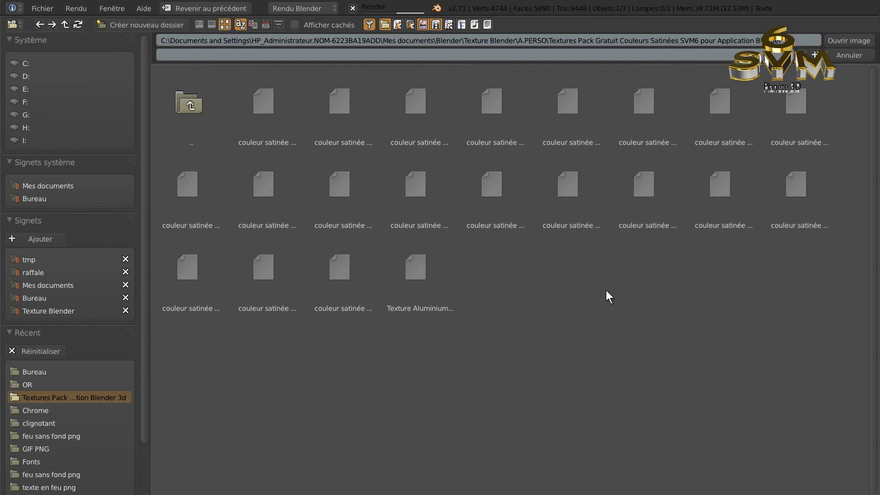
left_click(664, 103)
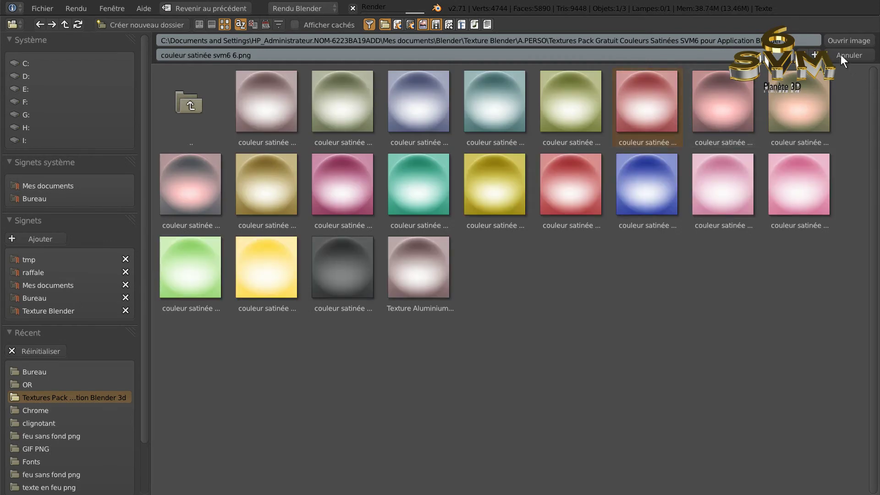
left_click(843, 39)
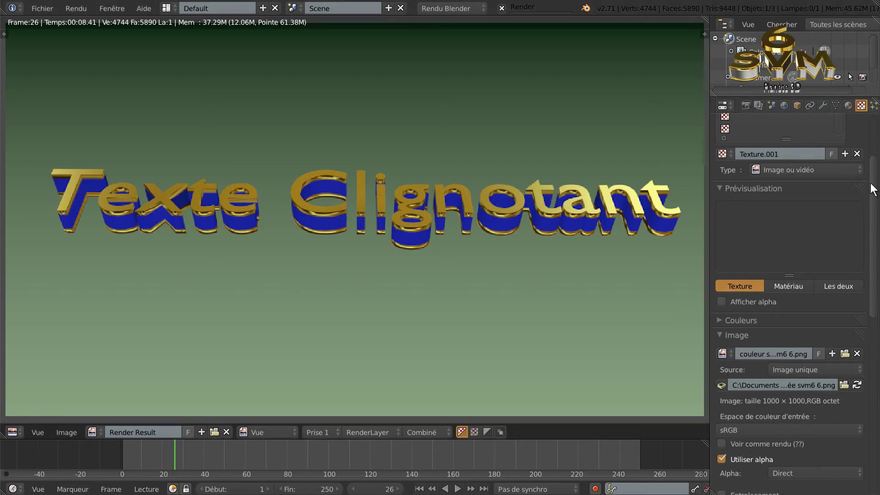
Set the mapping coordinates of the satin image texture to Réflexion.
left_click_drag(873, 208, 876, 329)
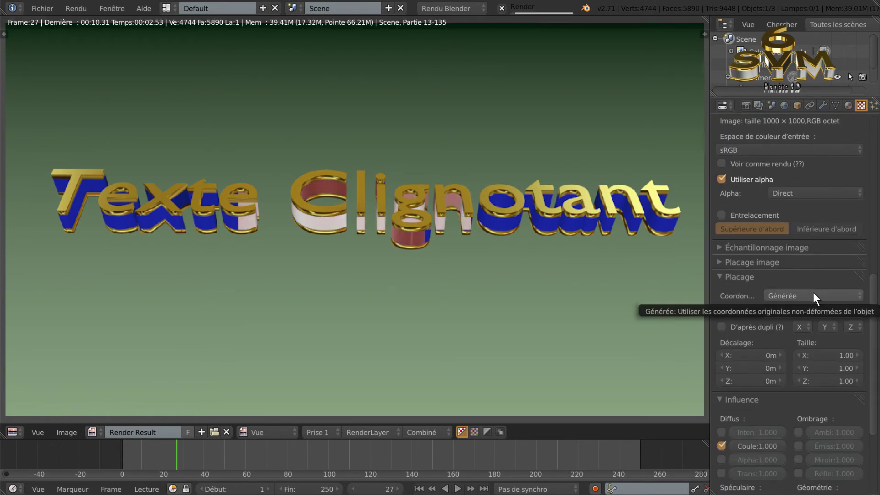
left_click(796, 293)
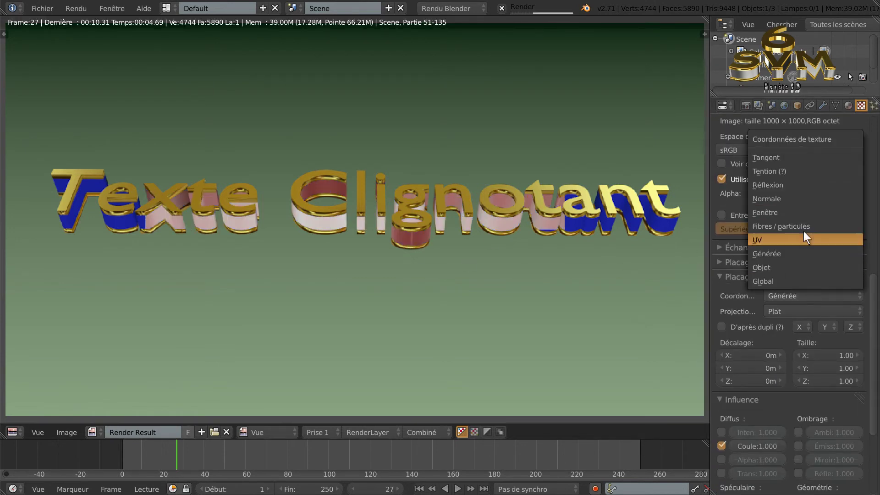
left_click(801, 186)
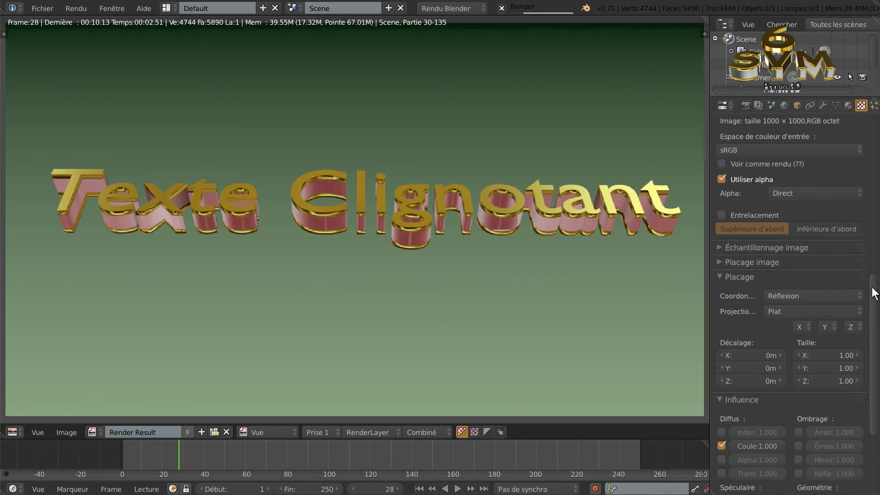
Make Matériau.001 shadeless by enabling Sans ombrage in its shading settings.
left_click_drag(875, 295, 845, 151)
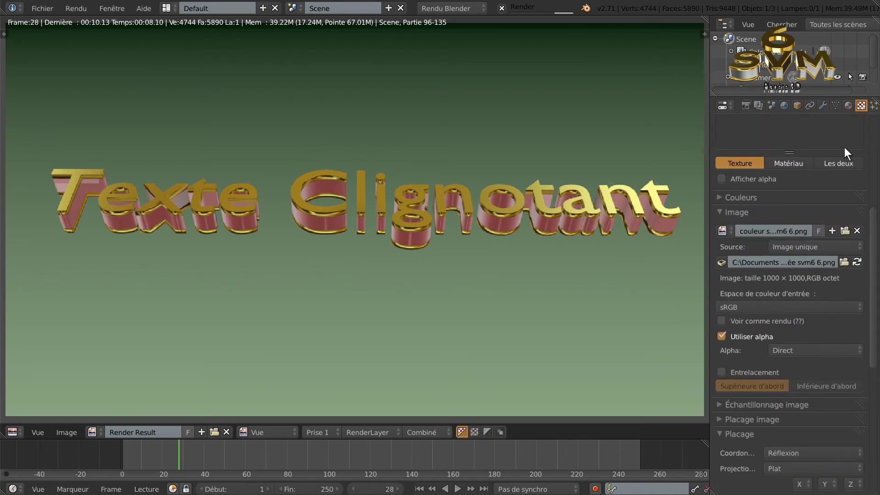
left_click(848, 105)
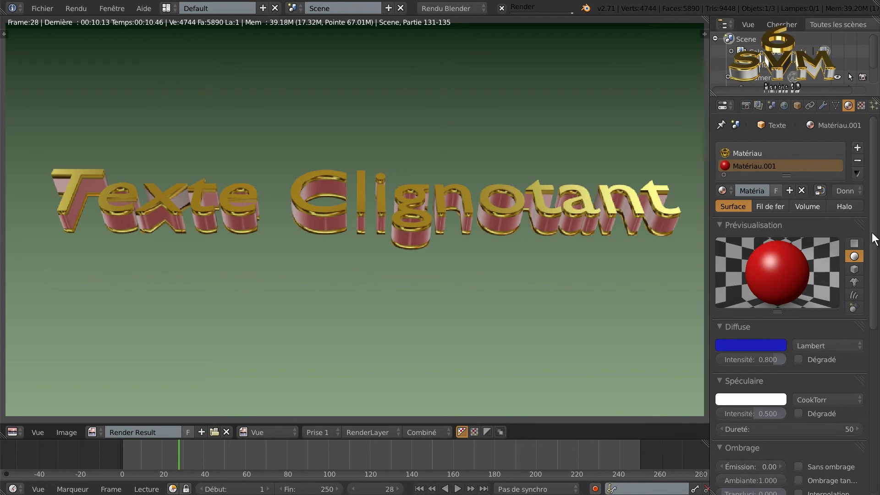
scroll(867, 288, "down", 3)
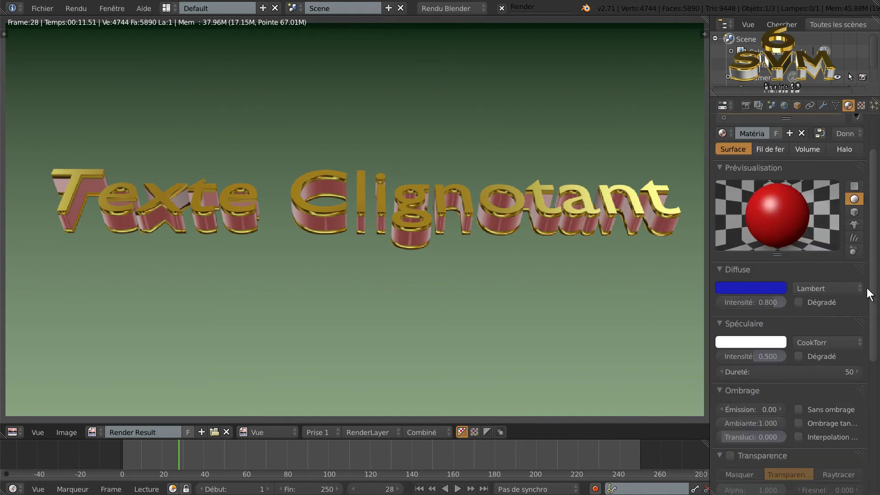
left_click(798, 396)
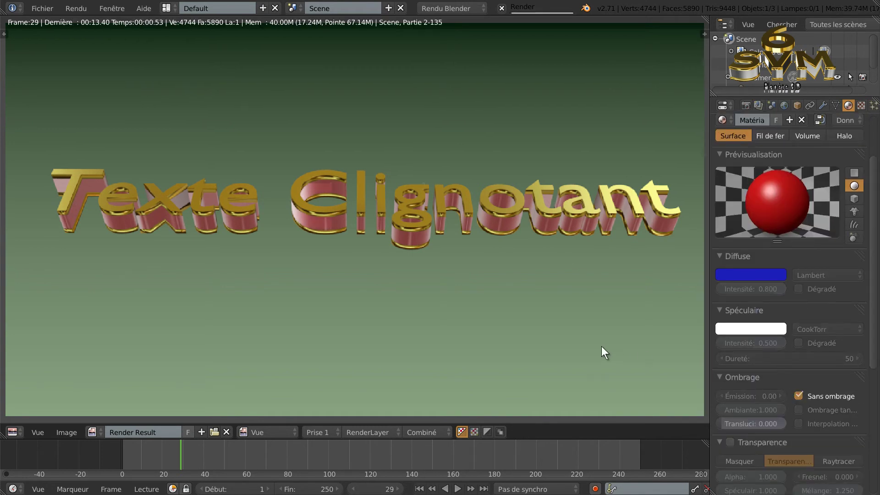